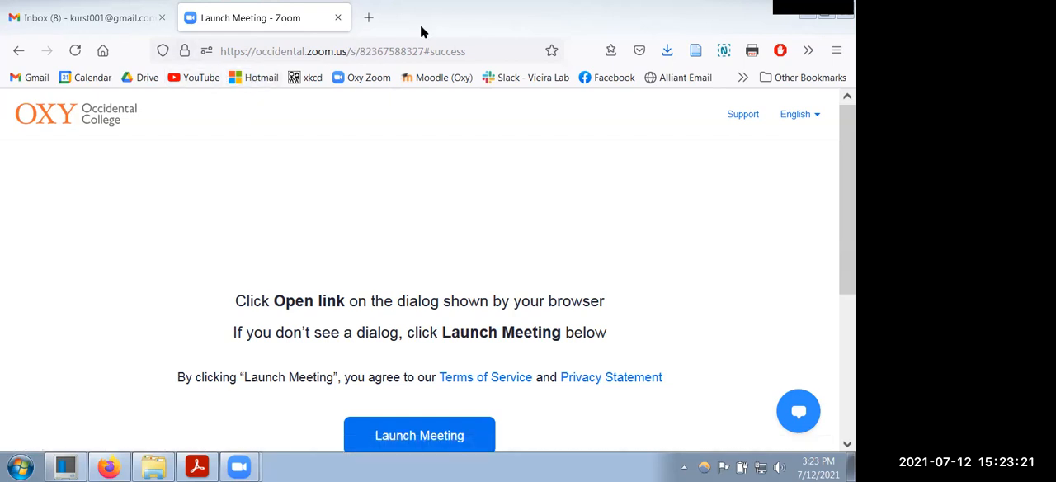
Step: Minimize the browser and open "FG+CTB VP inj example.tif" from the Tracing examples for presentation folder in ImageJ (Fiji)
{"action": "left_click", "coordinate": [812, 14]}
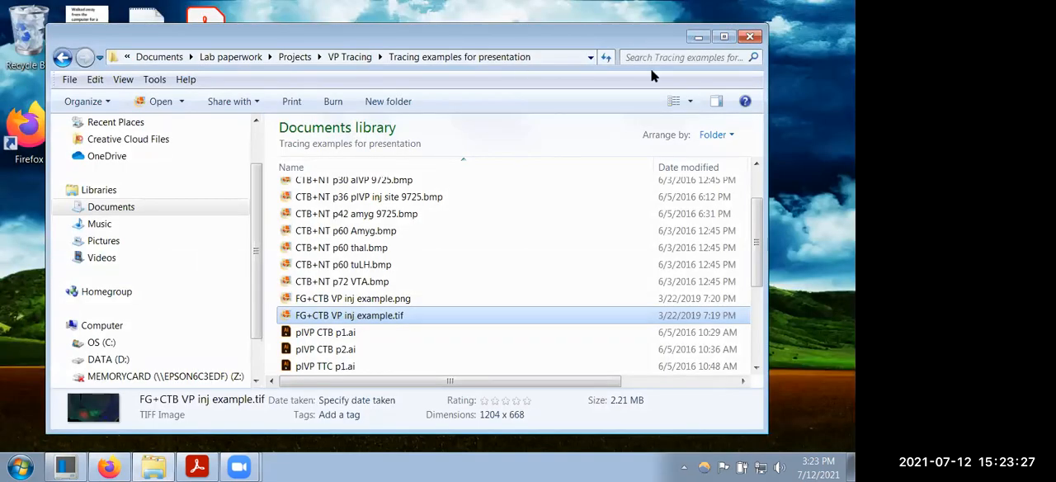
{"action": "right_click", "coordinate": [385, 321]}
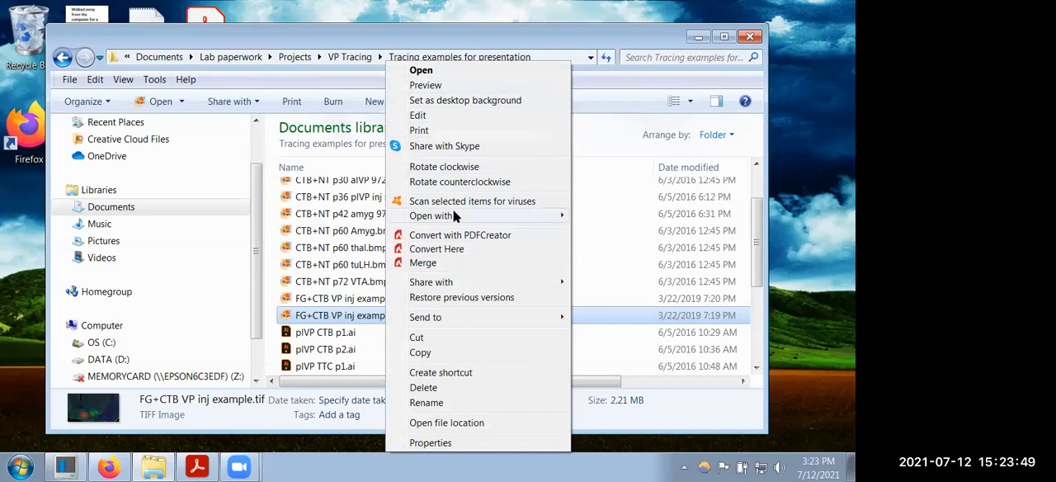
{"action": "mouse_move", "coordinate": [452, 212]}
{"action": "left_click", "coordinate": [618, 268]}
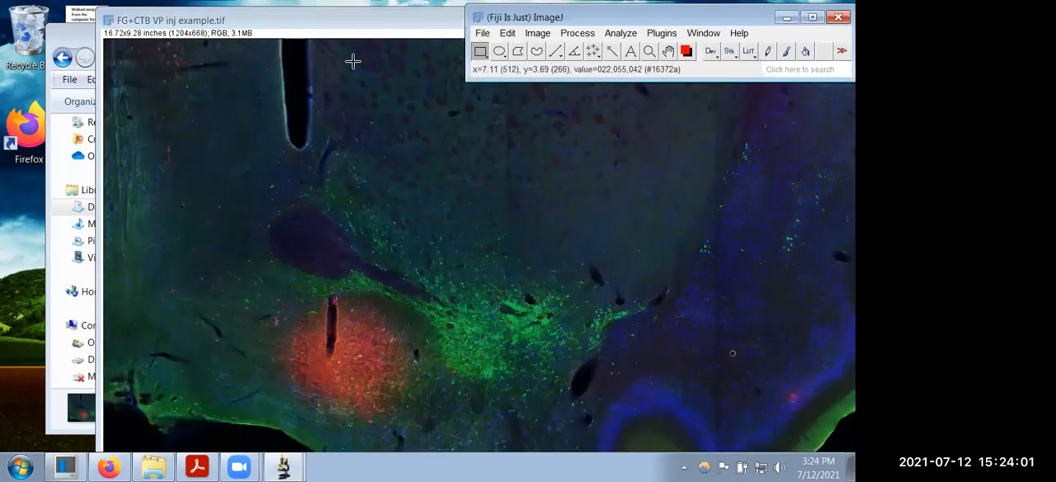
{"action": "left_click", "coordinate": [400, 33]}
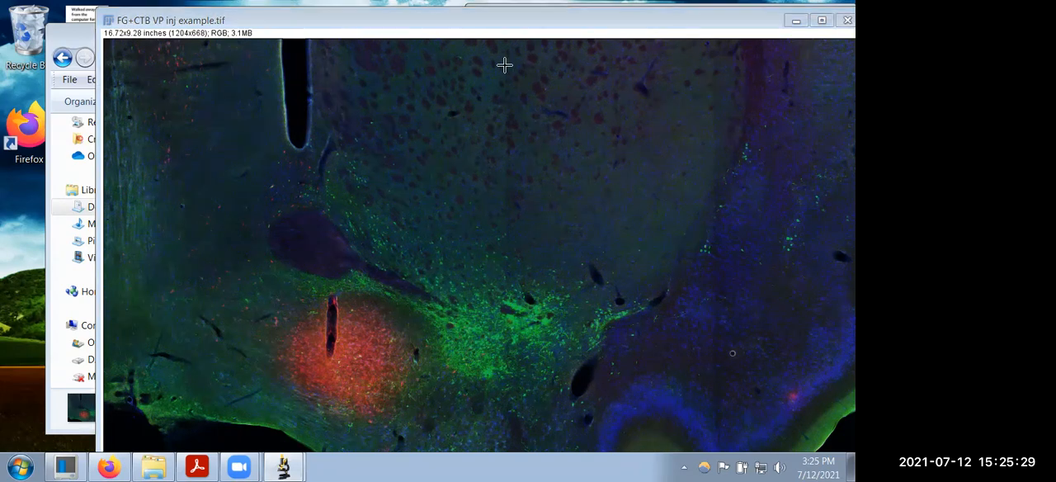
Step: Draw an oval selection about 2.4 × 2.0 inches around the red injection site, fitting its edges to the stained area
{"action": "mouse_move", "coordinate": [289, 467]}
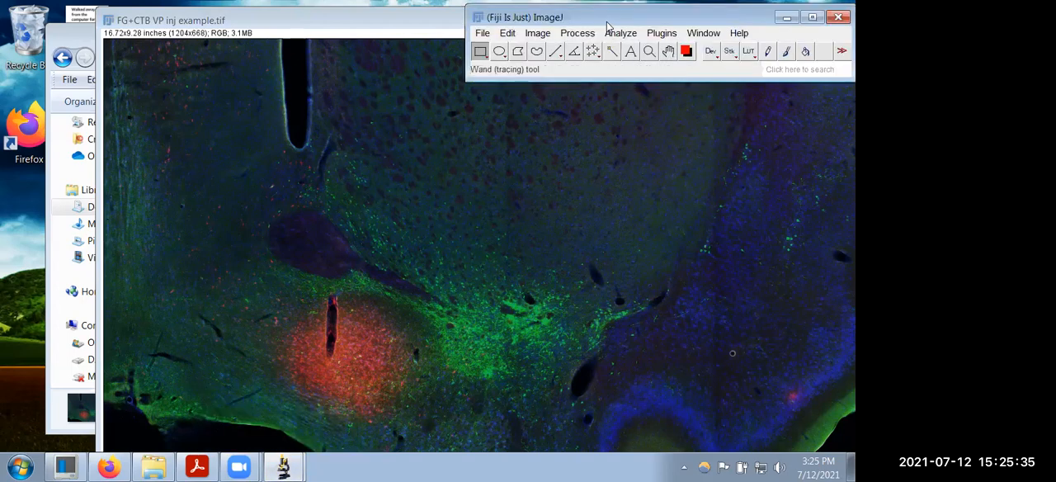
{"action": "left_click_drag", "start_coordinate": [607, 23], "coordinate": [608, 20]}
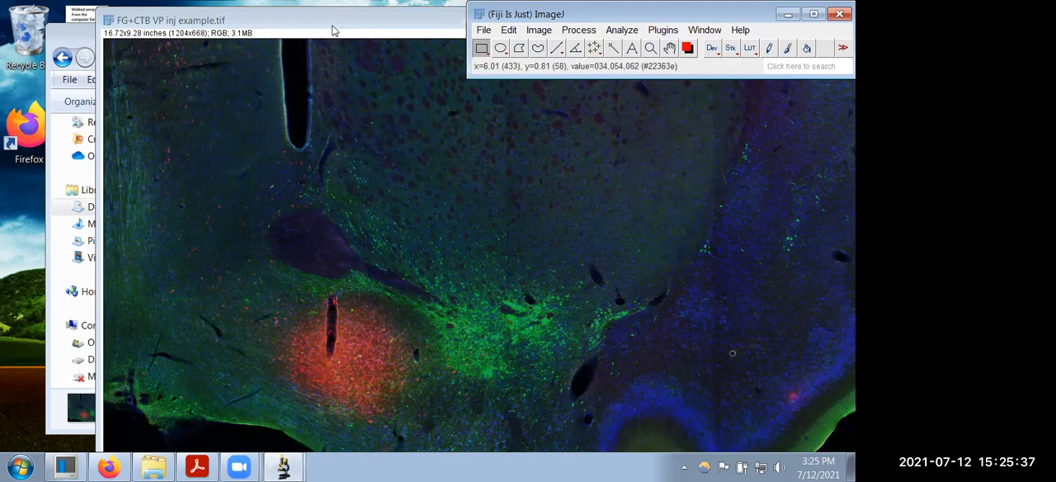
{"action": "left_click", "coordinate": [102, 119]}
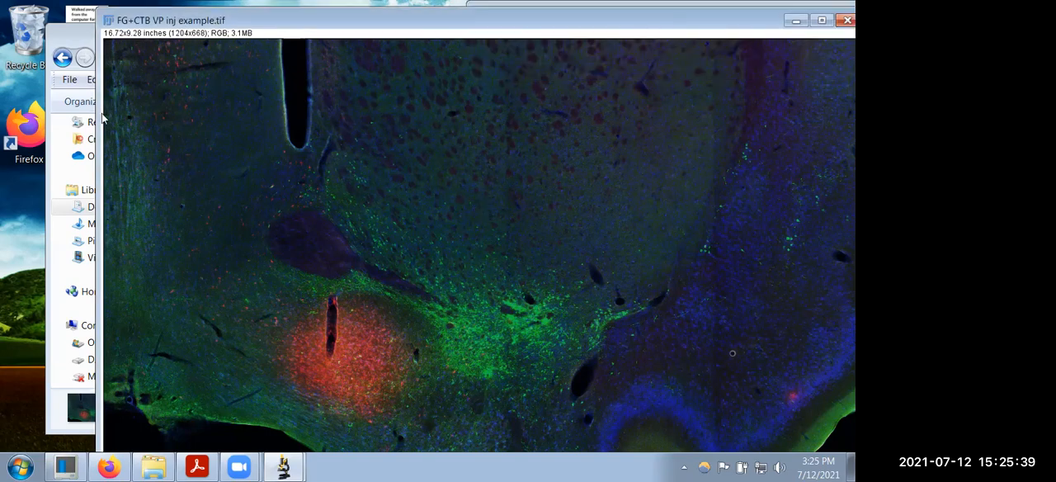
{"action": "left_click", "coordinate": [662, 10]}
{"action": "left_click", "coordinate": [520, 48]}
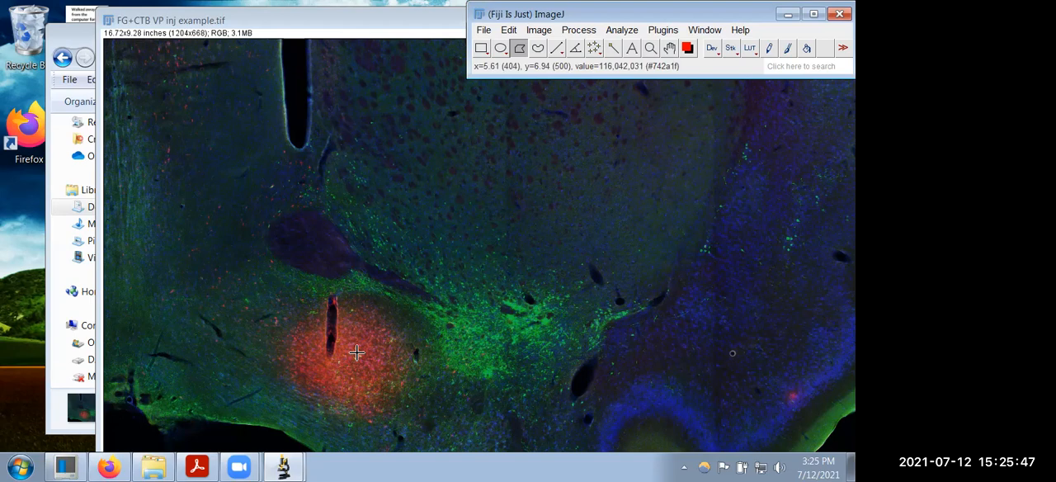
{"action": "scroll", "coordinate": [356, 352], "scroll_direction": "up", "scroll_amount": 2}
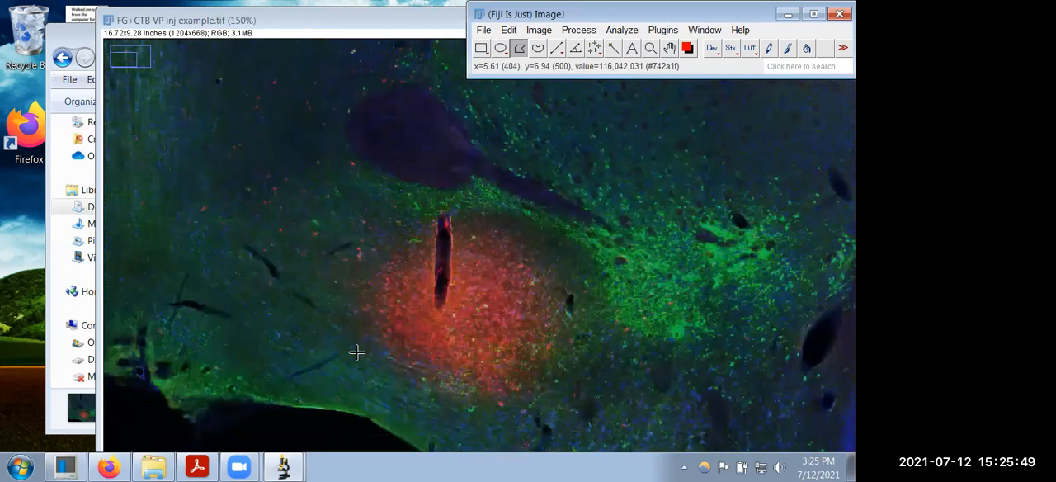
{"action": "scroll", "coordinate": [356, 352], "scroll_direction": "up", "scroll_amount": 1}
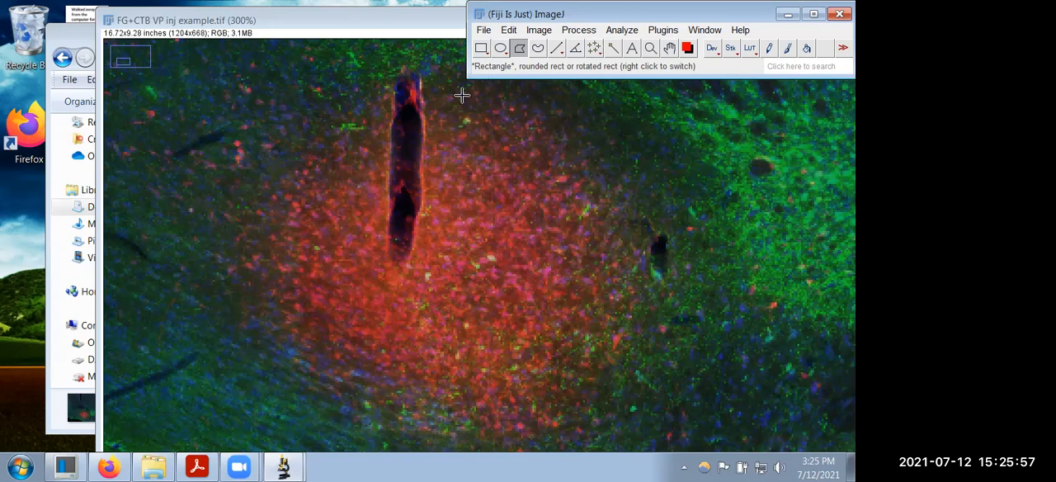
{"action": "left_click", "coordinate": [500, 51]}
{"action": "left_click_drag", "start_coordinate": [235, 99], "coordinate": [276, 131]}
{"action": "left_click_drag", "start_coordinate": [310, 160], "coordinate": [597, 391]}
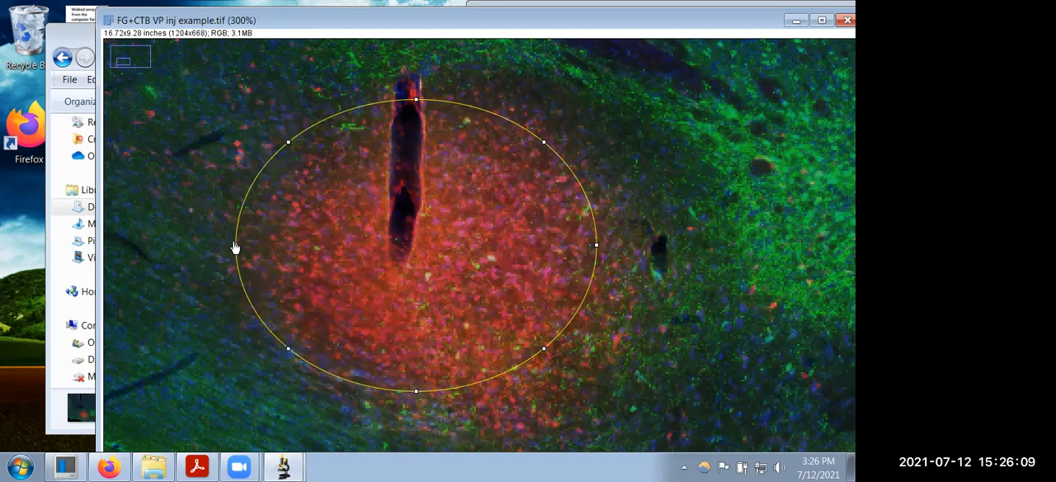
{"action": "left_click_drag", "start_coordinate": [235, 248], "coordinate": [272, 250]}
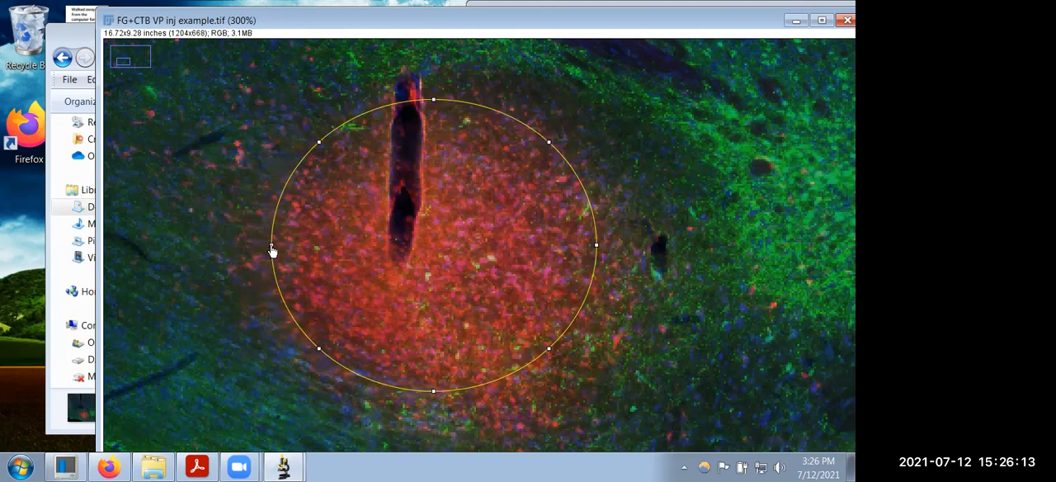
{"action": "left_click_drag", "start_coordinate": [433, 102], "coordinate": [432, 123]}
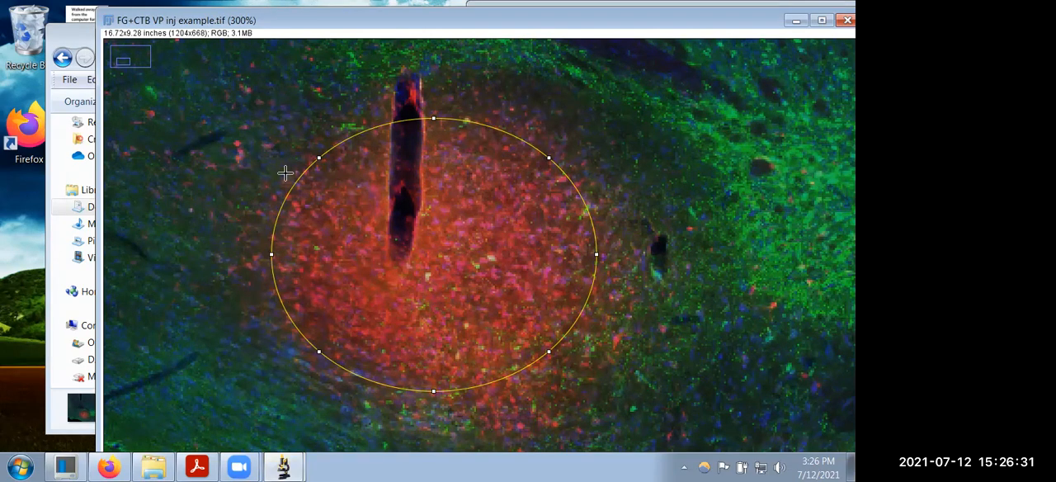
Step: Measure the area, width and height of the oval selection around the injection site
{"action": "left_click", "coordinate": [284, 467]}
{"action": "left_click", "coordinate": [250, 434]}
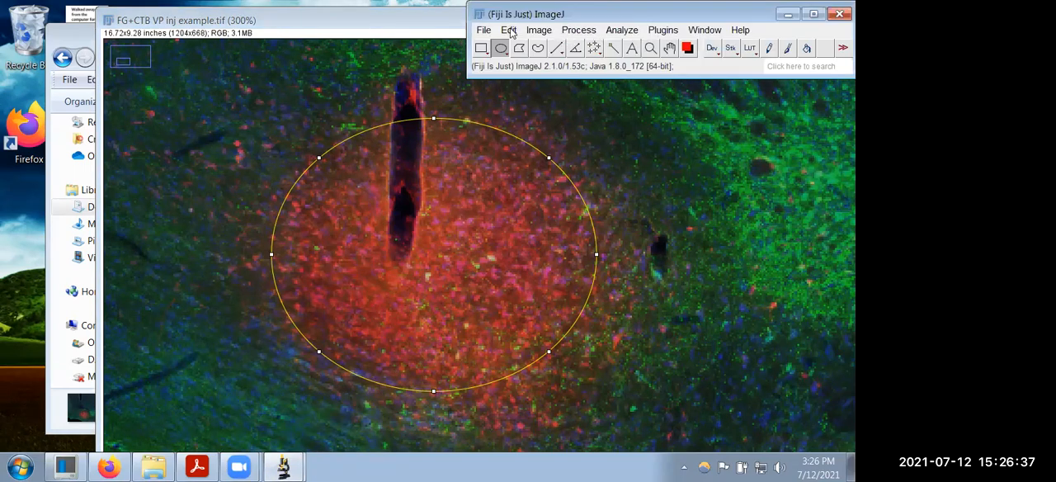
{"action": "left_click", "coordinate": [618, 31]}
{"action": "left_click", "coordinate": [664, 35]}
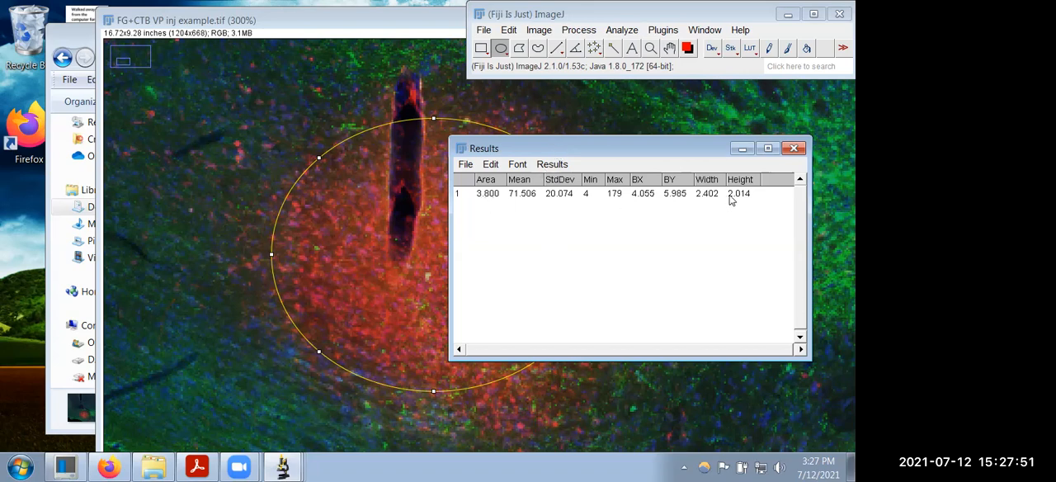
Step: Minimize the results table and clear the oval selection from the image
{"action": "left_click", "coordinate": [743, 151]}
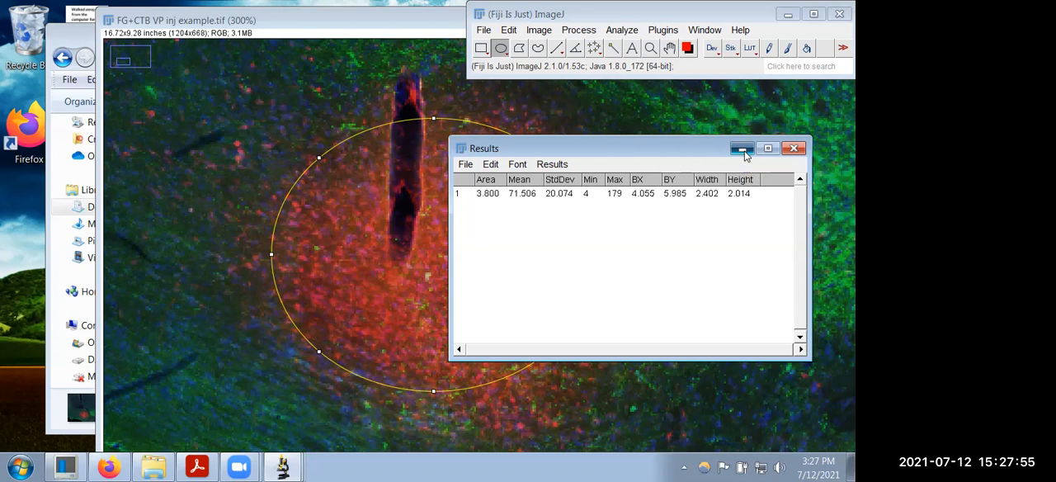
{"action": "left_click", "coordinate": [309, 130]}
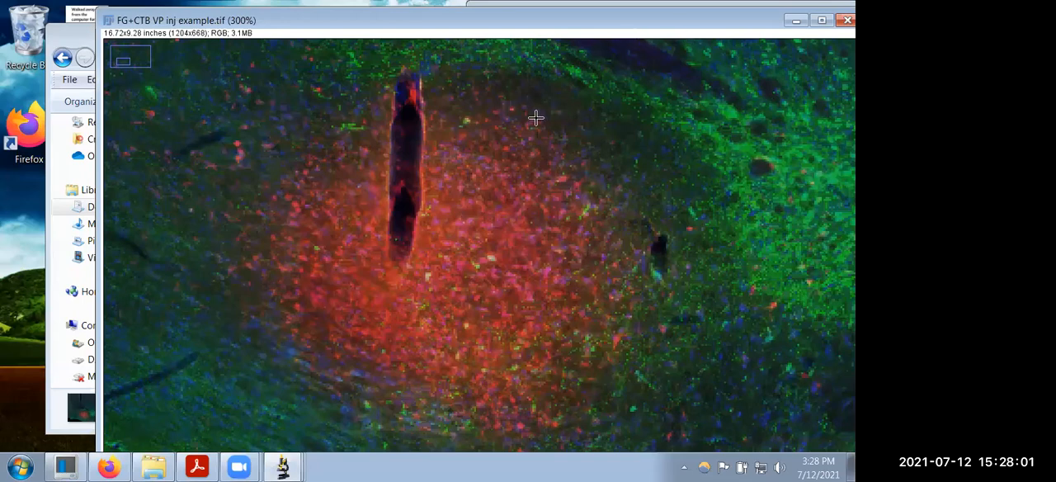
{"action": "key", "text": "minus"}
{"action": "key", "text": "minus"}
{"action": "key", "text": "minus"}
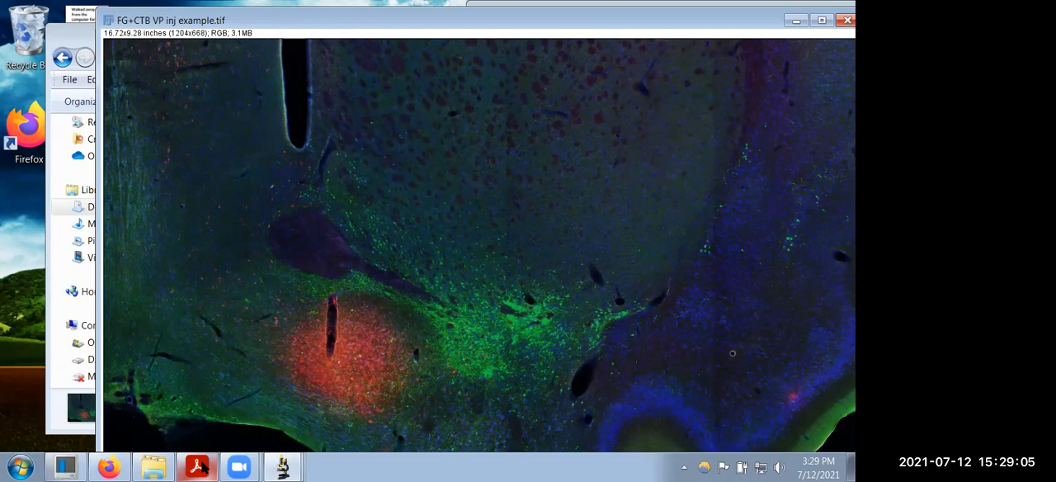
Step: Switch to RAT_BRAIN_ATLAS.pdf in Adobe Acrobat Reader and go to its coronal sections
{"action": "mouse_move", "coordinate": [202, 467]}
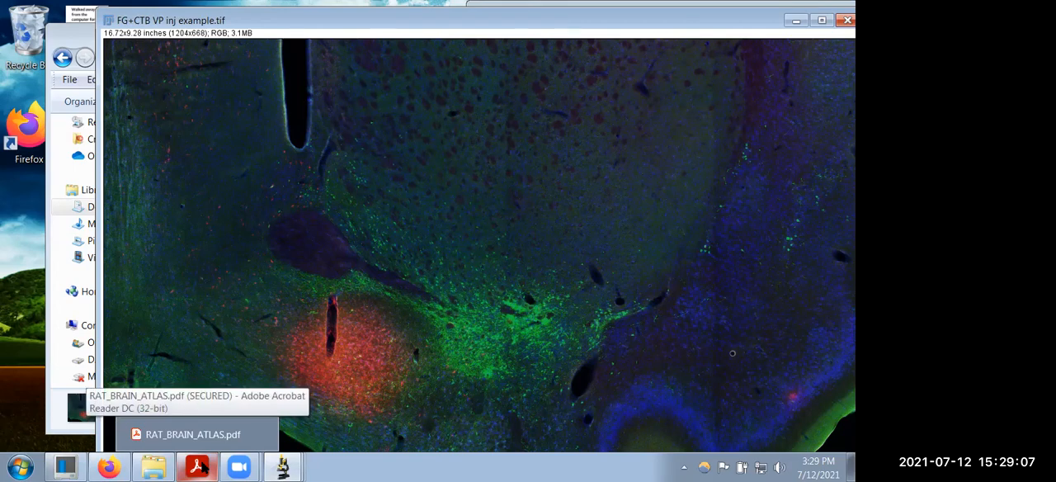
{"action": "left_click", "coordinate": [202, 467]}
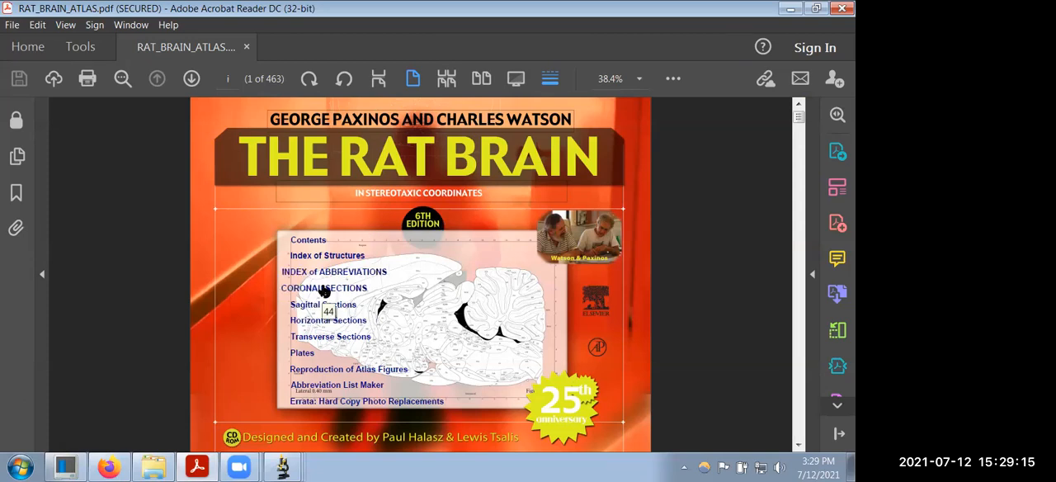
{"action": "left_click", "coordinate": [324, 292]}
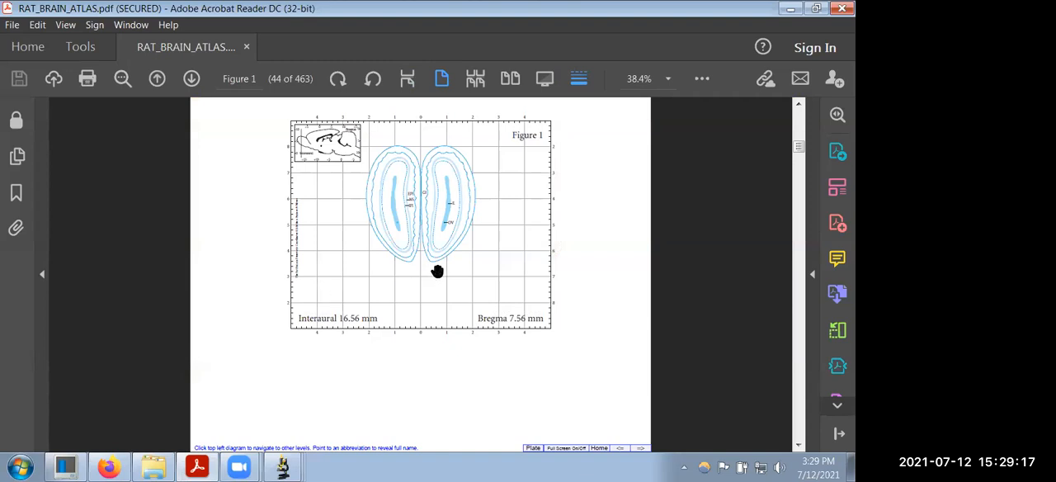
Step: Find the Figure 30 coronal section at Bregma 0.36 mm and examine its ventral area at 100%
{"action": "scroll", "coordinate": [438, 272], "scroll_direction": "down", "scroll_amount": 9}
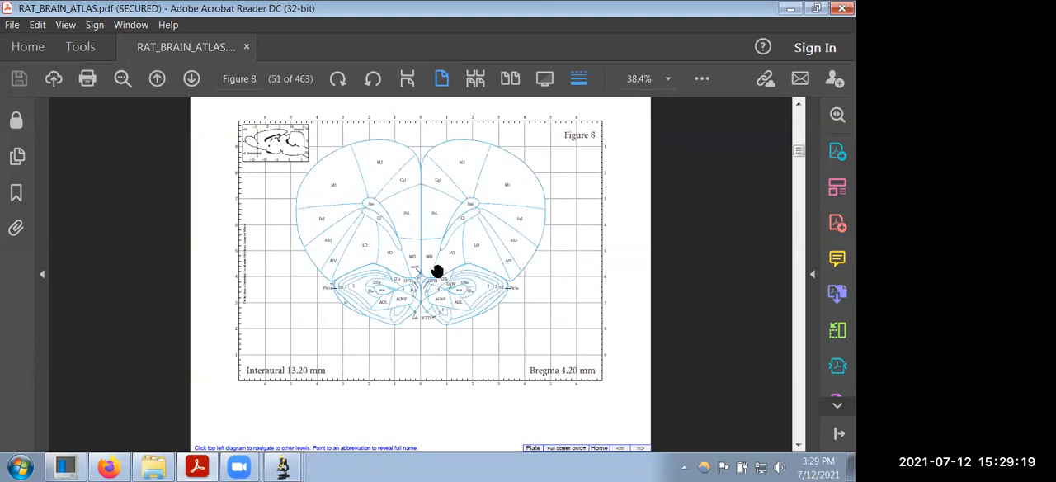
{"action": "scroll", "coordinate": [438, 278], "scroll_direction": "down", "scroll_amount": 3}
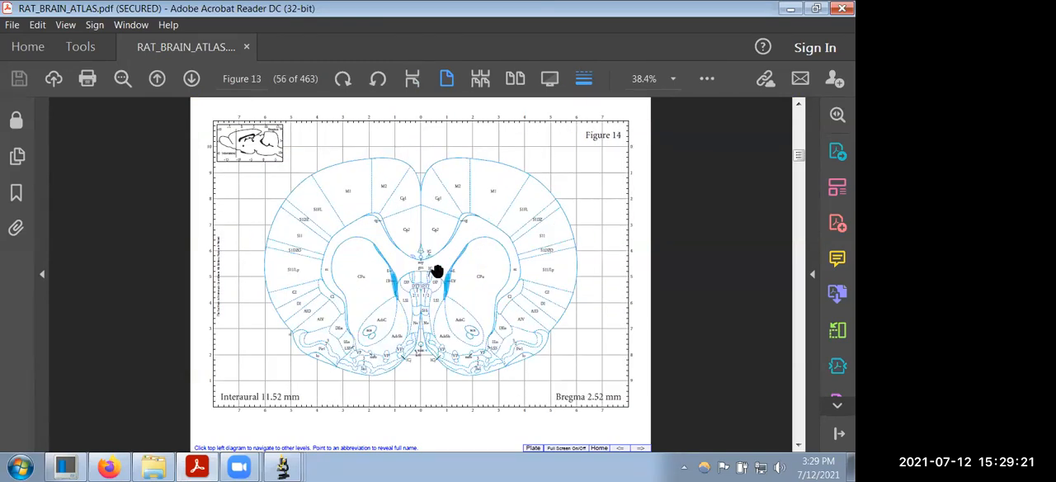
{"action": "scroll", "coordinate": [464, 293], "scroll_direction": "down", "scroll_amount": 1}
{"action": "scroll", "coordinate": [480, 294], "scroll_direction": "down", "scroll_amount": 3}
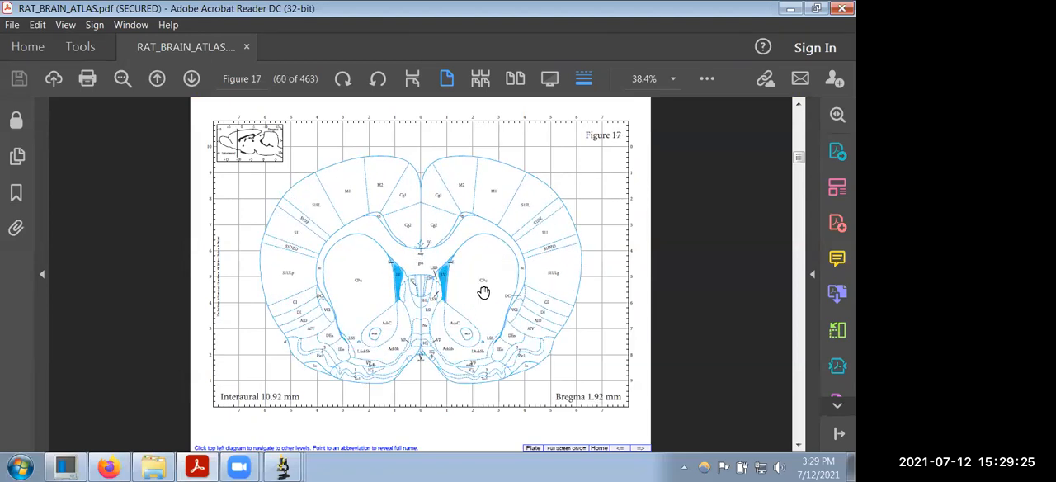
{"action": "scroll", "coordinate": [483, 293], "scroll_direction": "down", "scroll_amount": 2}
{"action": "scroll", "coordinate": [485, 290], "scroll_direction": "down", "scroll_amount": 1}
{"action": "scroll", "coordinate": [485, 289], "scroll_direction": "down", "scroll_amount": 2}
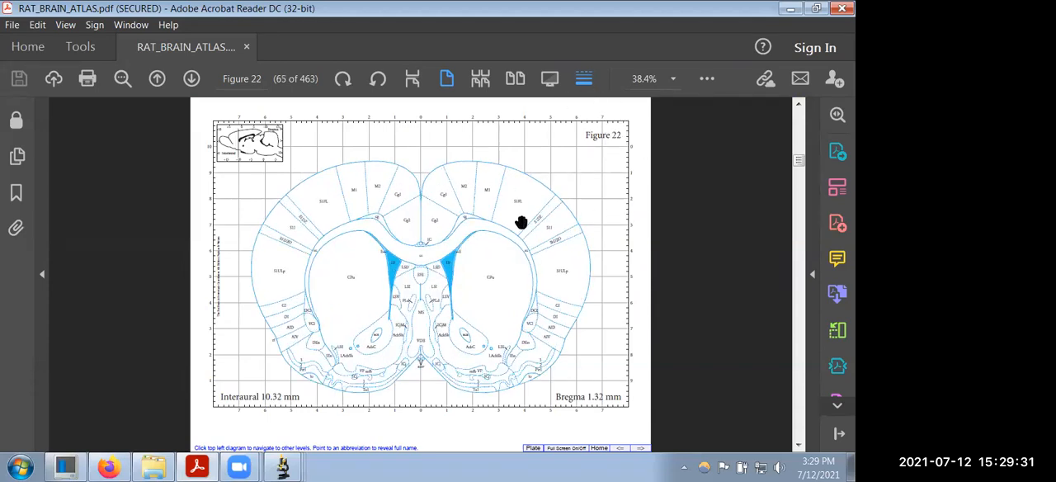
{"action": "scroll", "coordinate": [478, 301], "scroll_direction": "down", "scroll_amount": 5}
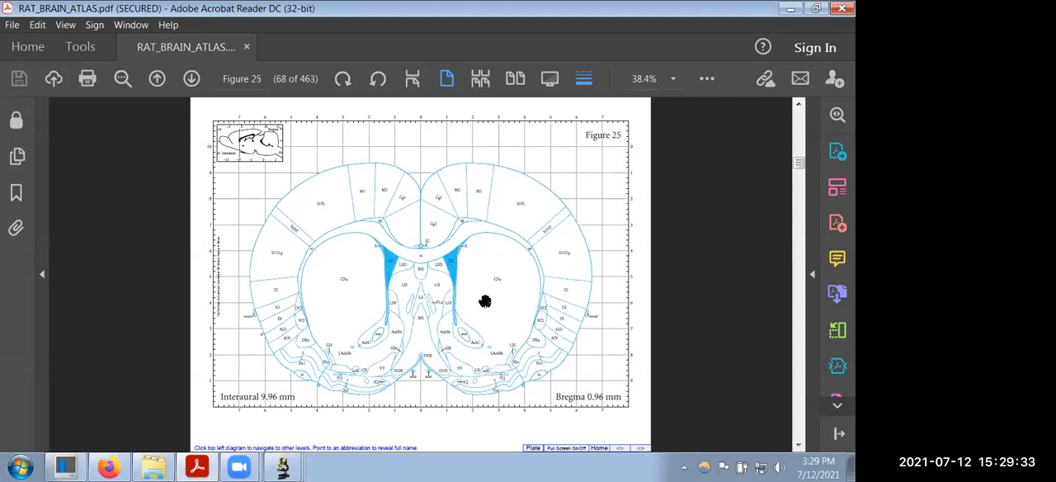
{"action": "scroll", "coordinate": [485, 301], "scroll_direction": "down", "scroll_amount": 3}
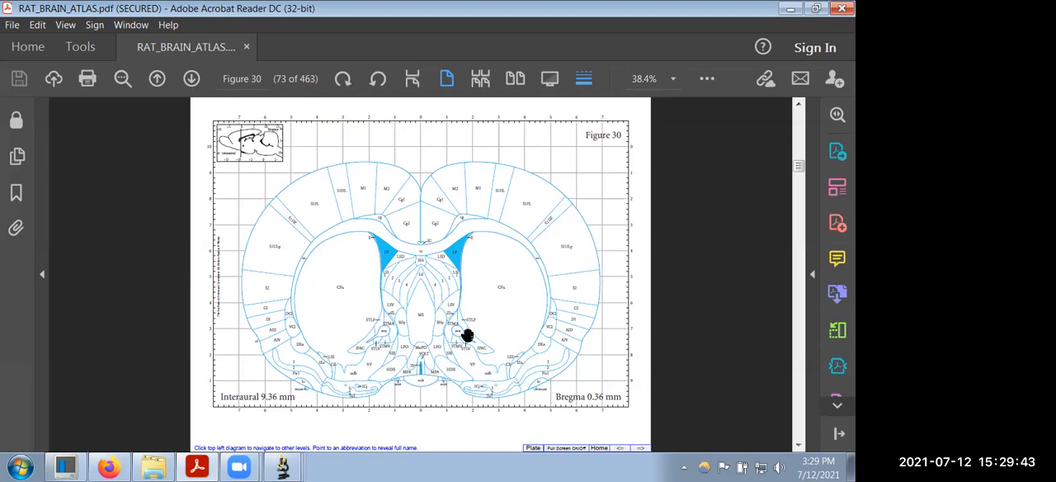
{"action": "scroll", "coordinate": [467, 336], "scroll_direction": "up", "scroll_amount": 4}
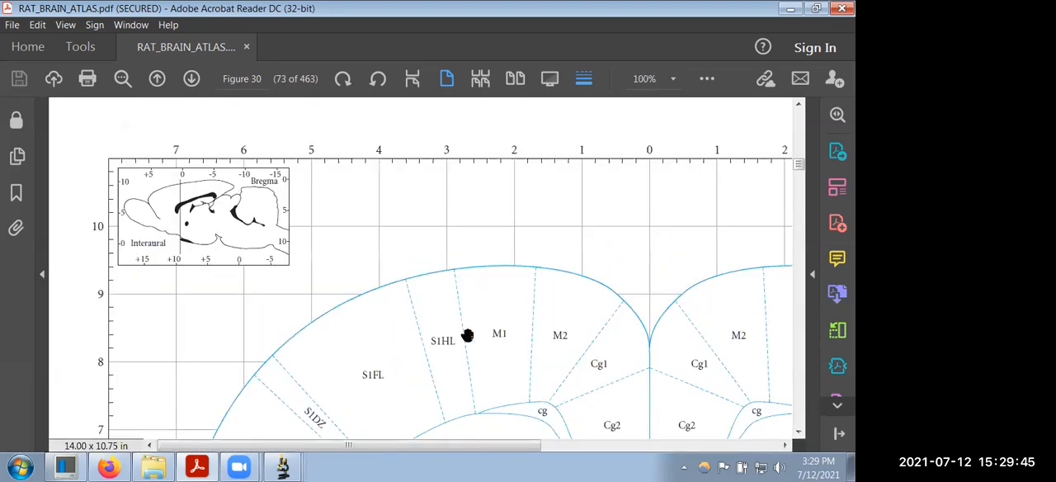
{"action": "left_click_drag", "start_coordinate": [740, 409], "coordinate": [438, 261]}
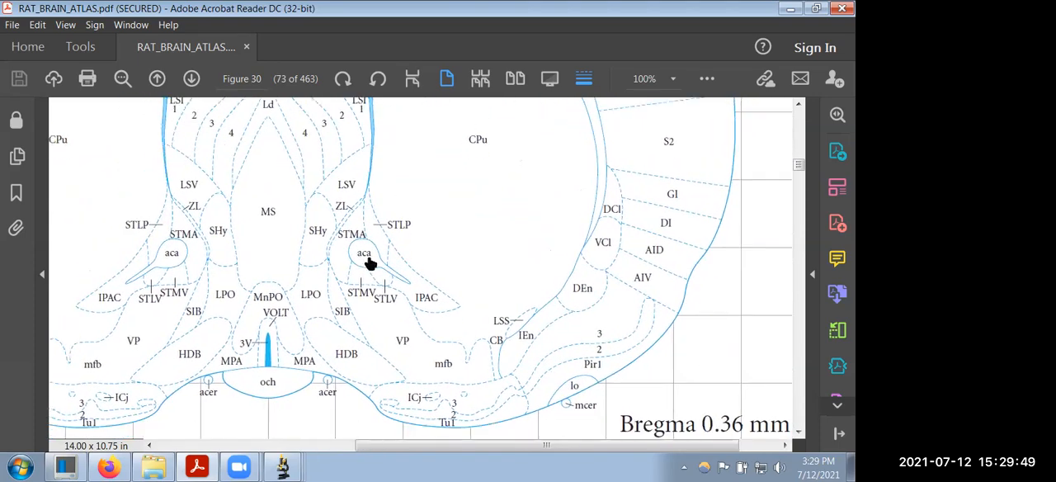
Step: Restore the atlas window to a smaller size and narrow the image window so both are side by side
{"action": "left_click", "coordinate": [815, 10]}
{"action": "left_click", "coordinate": [702, 28]}
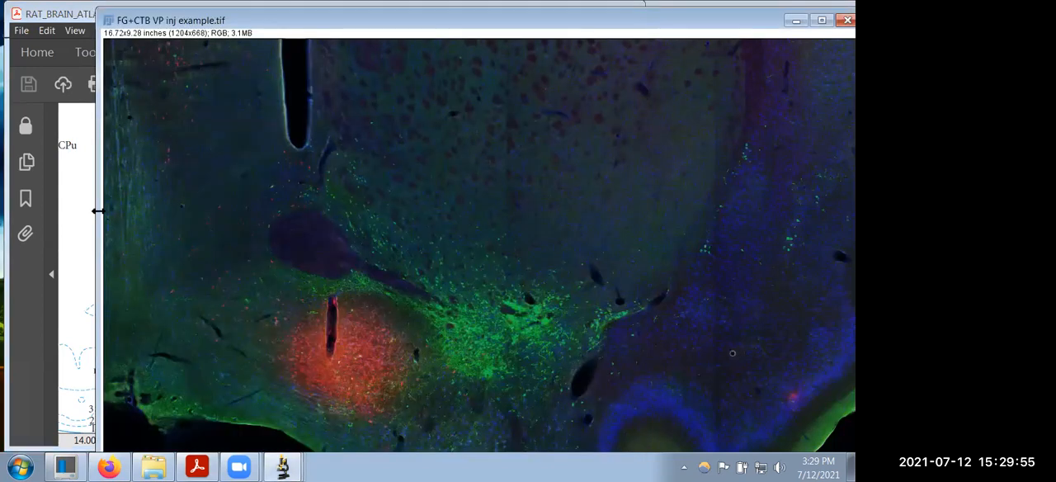
{"action": "left_click_drag", "start_coordinate": [96, 210], "coordinate": [500, 234]}
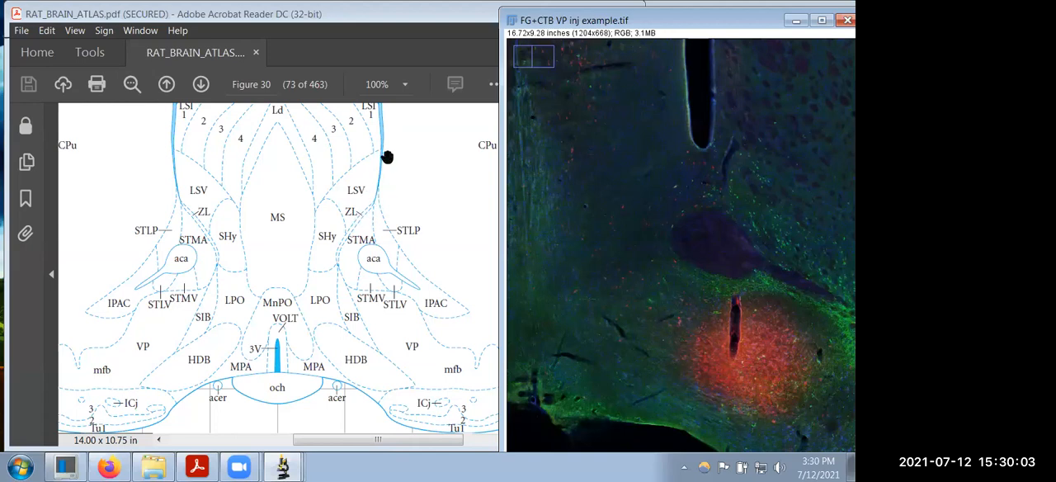
Step: Compare the aca and VP regions on the atlas figure with the injection site in the tissue image
{"action": "left_click", "coordinate": [417, 41]}
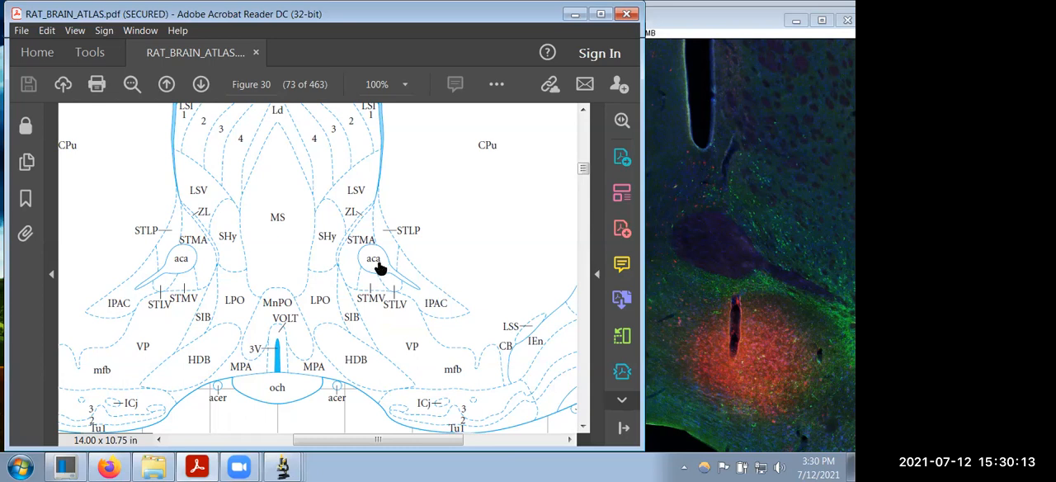
{"action": "mouse_move", "coordinate": [379, 268]}
{"action": "mouse_move", "coordinate": [360, 364]}
{"action": "mouse_move", "coordinate": [414, 352]}
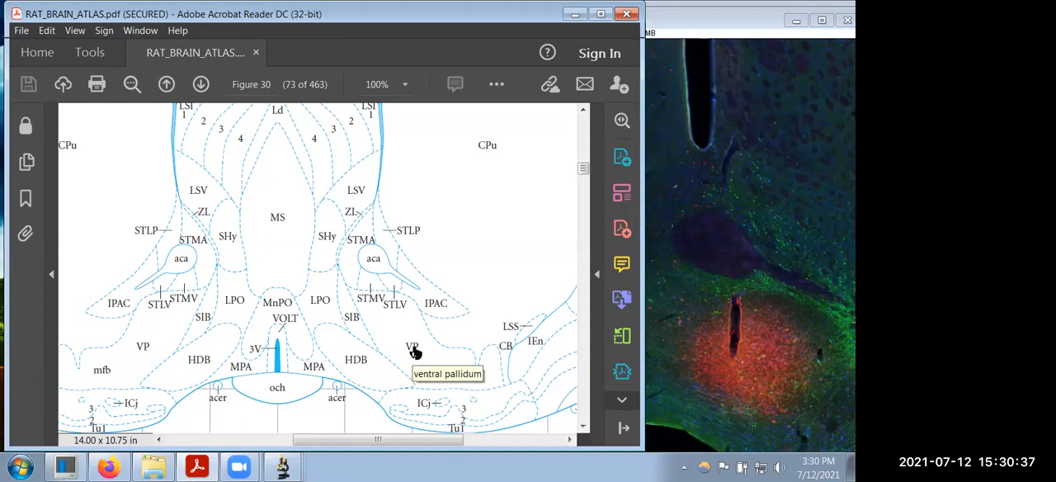
Step: Check the IPAC region on the atlas beside the tissue image, and widen the image window to show the full section
{"action": "left_click", "coordinate": [717, 22]}
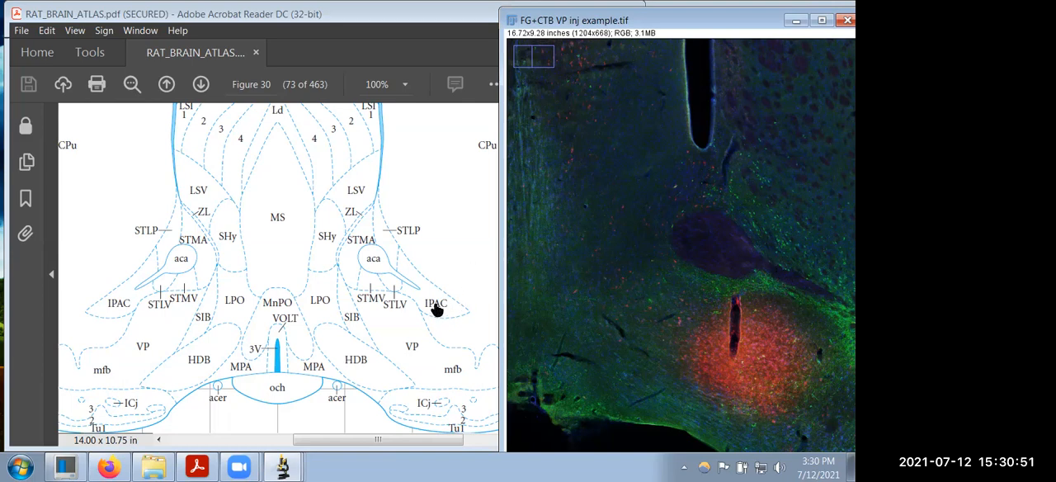
{"action": "mouse_move", "coordinate": [437, 310]}
{"action": "left_click_drag", "start_coordinate": [82, 107], "coordinate": [83, 107]}
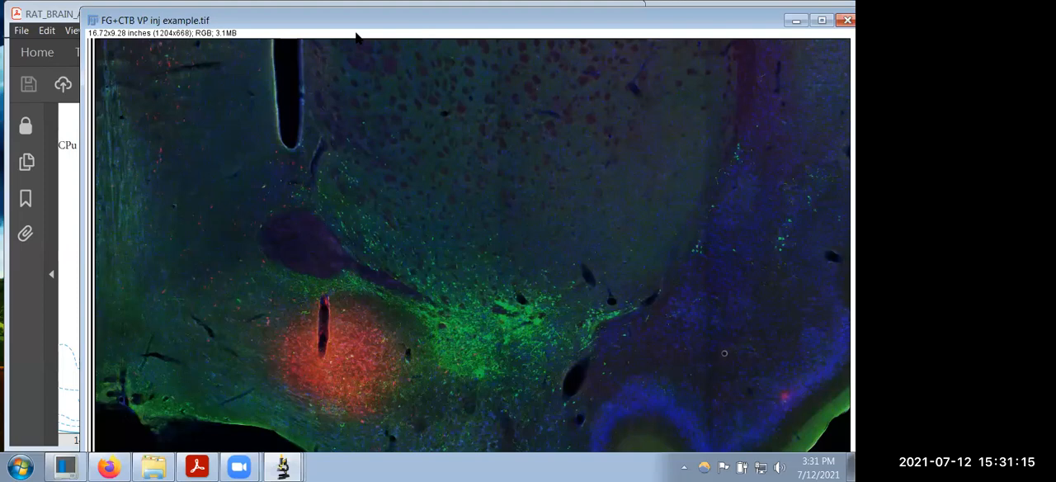
Step: Split the FG+CTB VP inj example image into separate color channel images
{"action": "left_click_drag", "start_coordinate": [356, 34], "coordinate": [344, 32]}
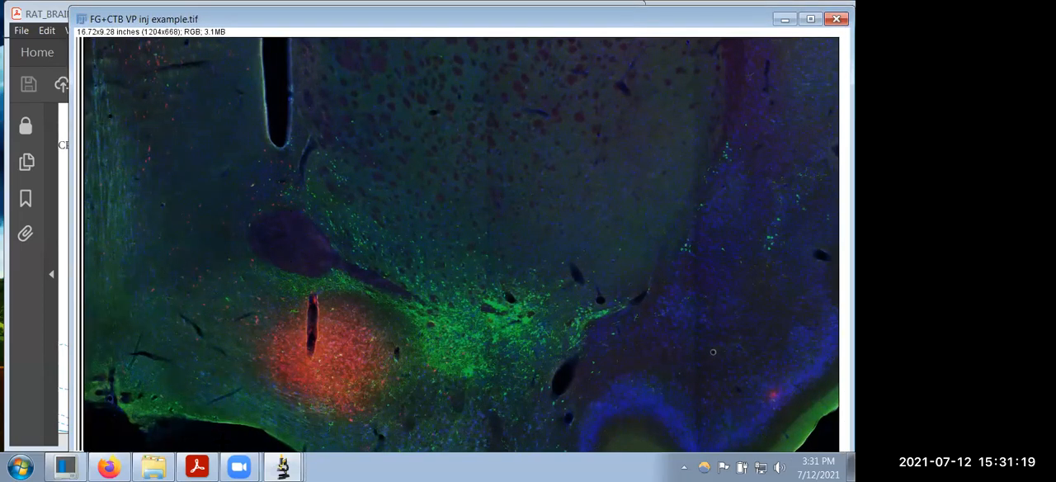
{"action": "left_click", "coordinate": [282, 467]}
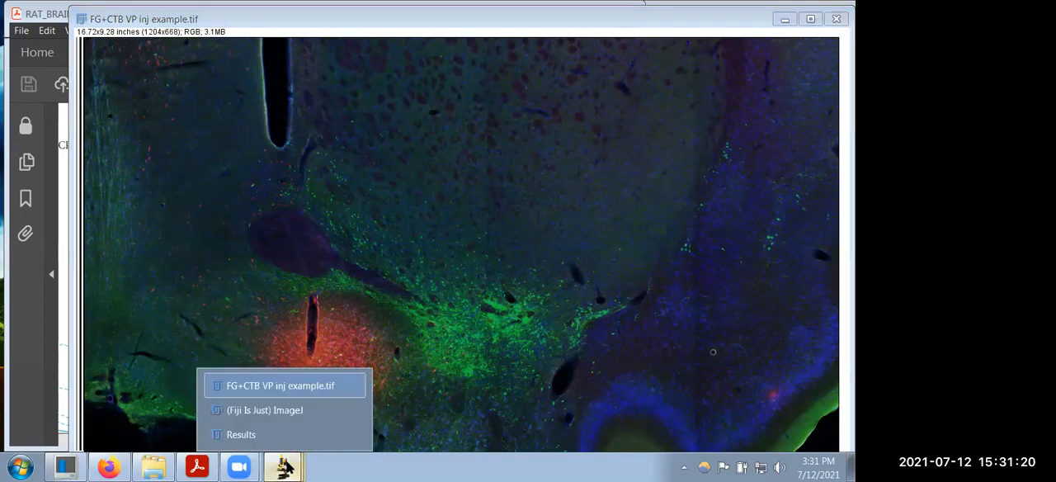
{"action": "left_click", "coordinate": [289, 409]}
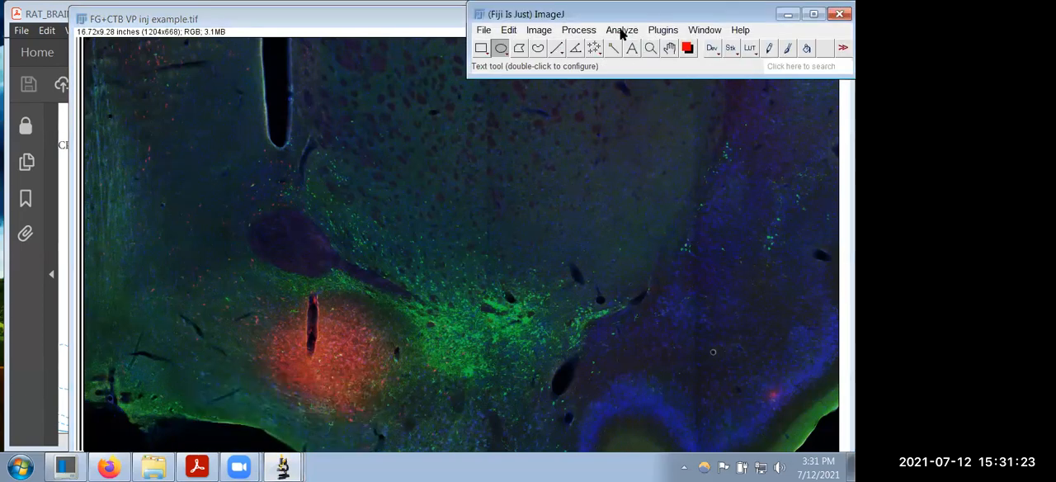
{"action": "left_click", "coordinate": [539, 31]}
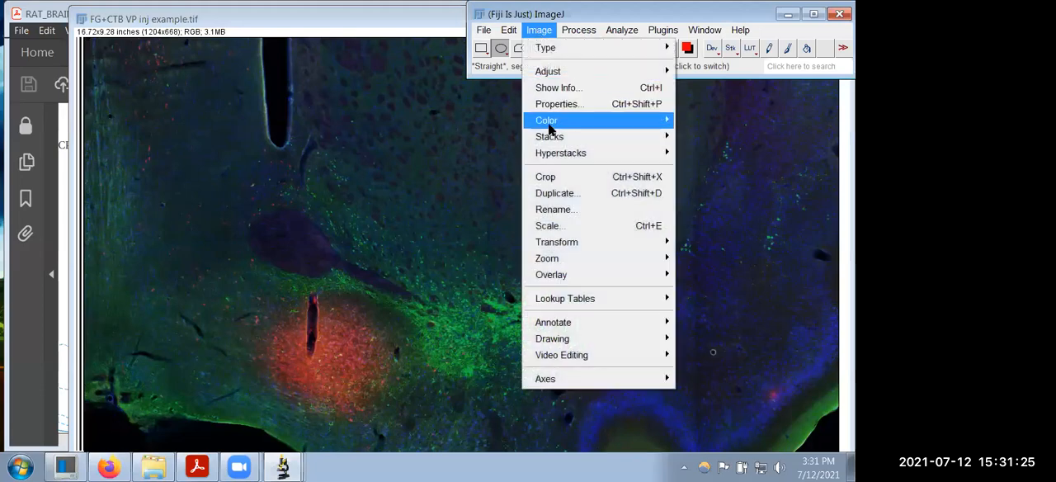
{"action": "mouse_move", "coordinate": [549, 125]}
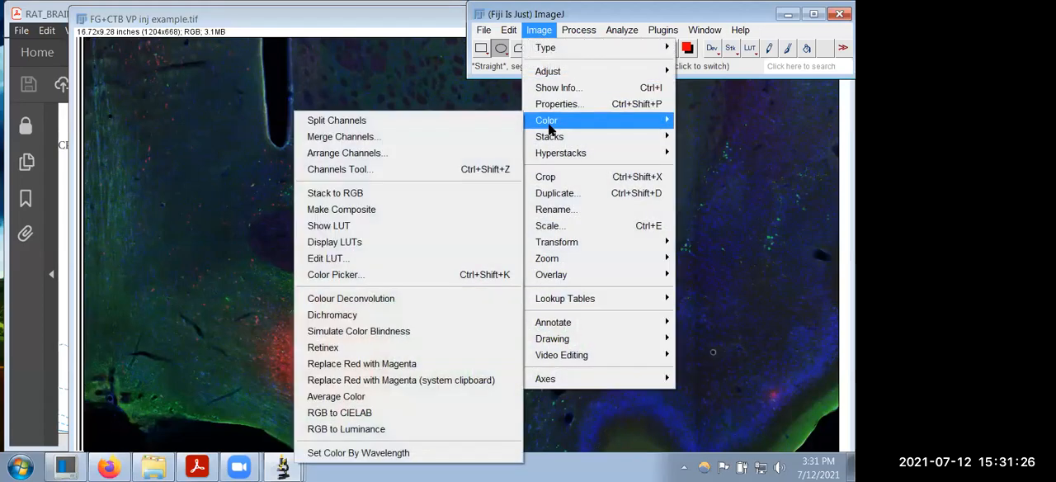
{"action": "left_click", "coordinate": [441, 128]}
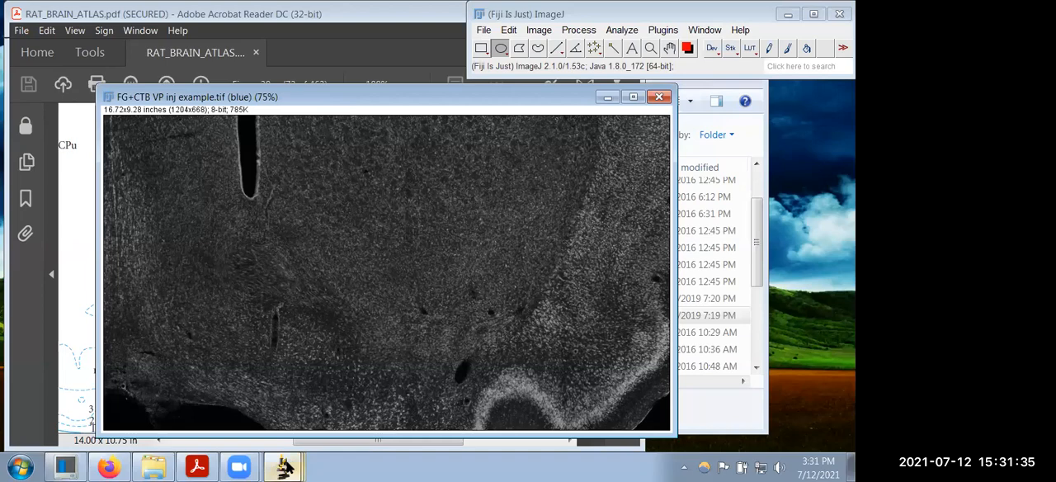
Step: View the red, green and blue channel images of the tissue section one after another
{"action": "mouse_move", "coordinate": [297, 468]}
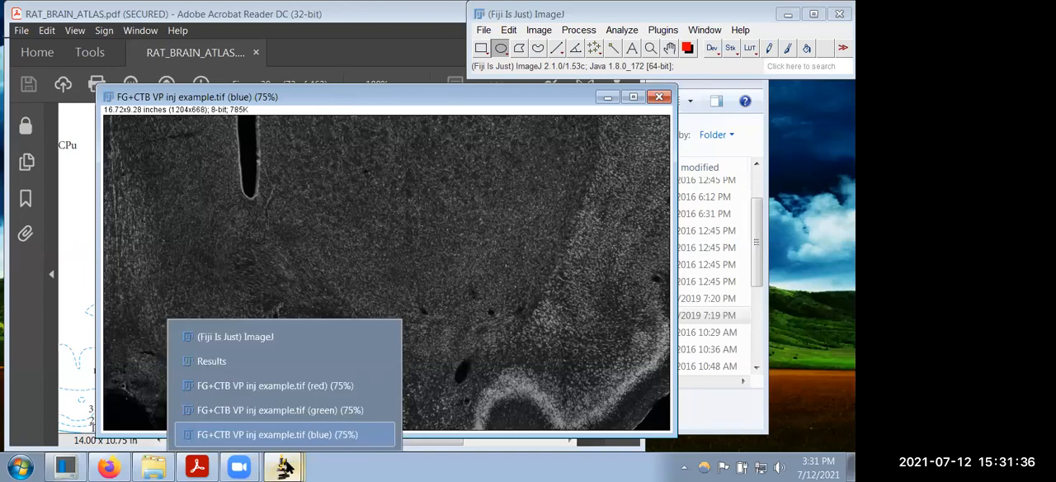
{"action": "left_click", "coordinate": [305, 386]}
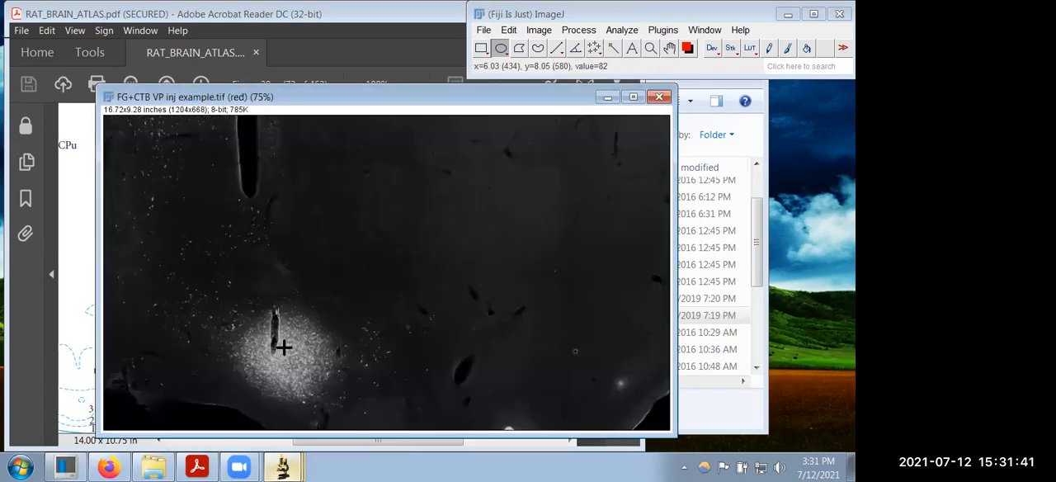
{"action": "left_click", "coordinate": [293, 466]}
{"action": "left_click", "coordinate": [330, 408]}
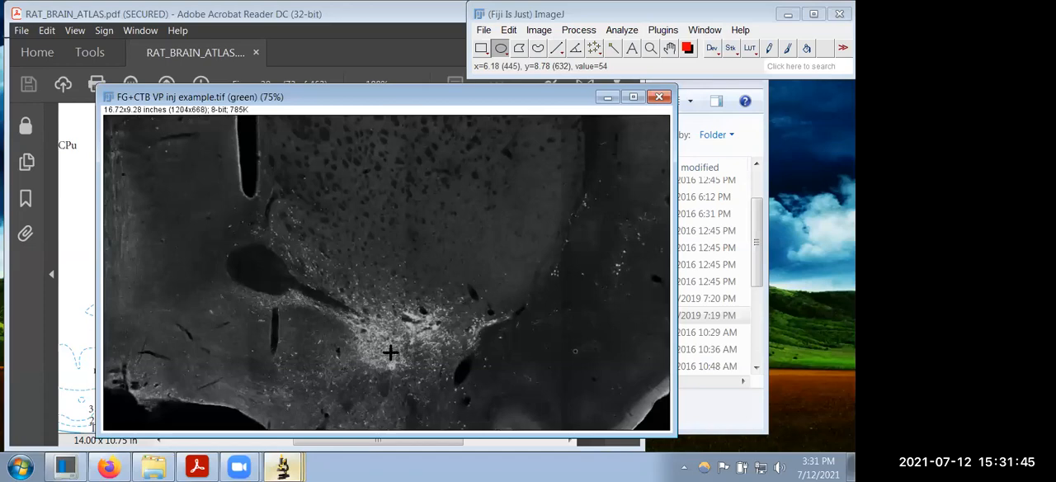
{"action": "left_click", "coordinate": [293, 466]}
{"action": "left_click", "coordinate": [330, 429]}
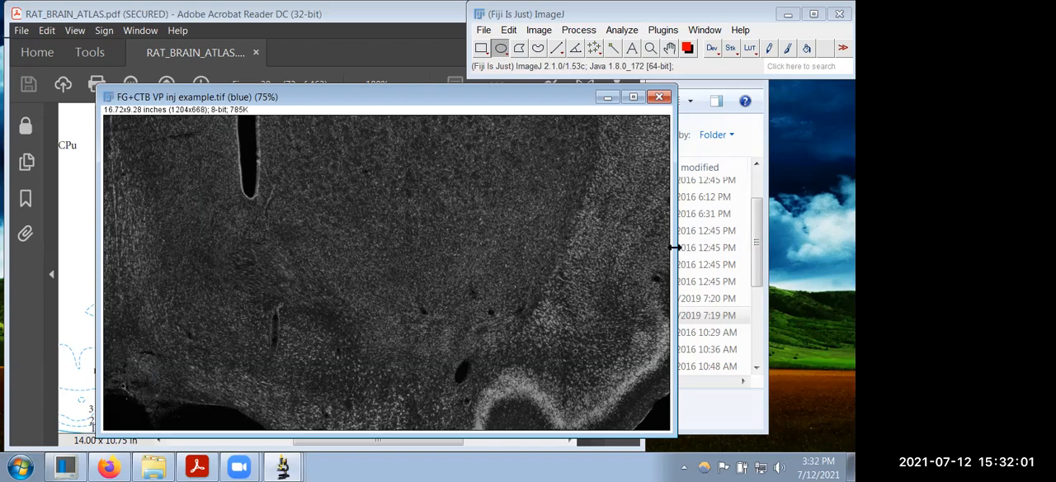
Step: Narrow the blue channel window, enlarge the view of the injection area, and move the window clear of the atlas
{"action": "left_click_drag", "start_coordinate": [675, 246], "coordinate": [471, 255]}
{"action": "scroll", "coordinate": [319, 345], "scroll_direction": "up", "scroll_amount": 2}
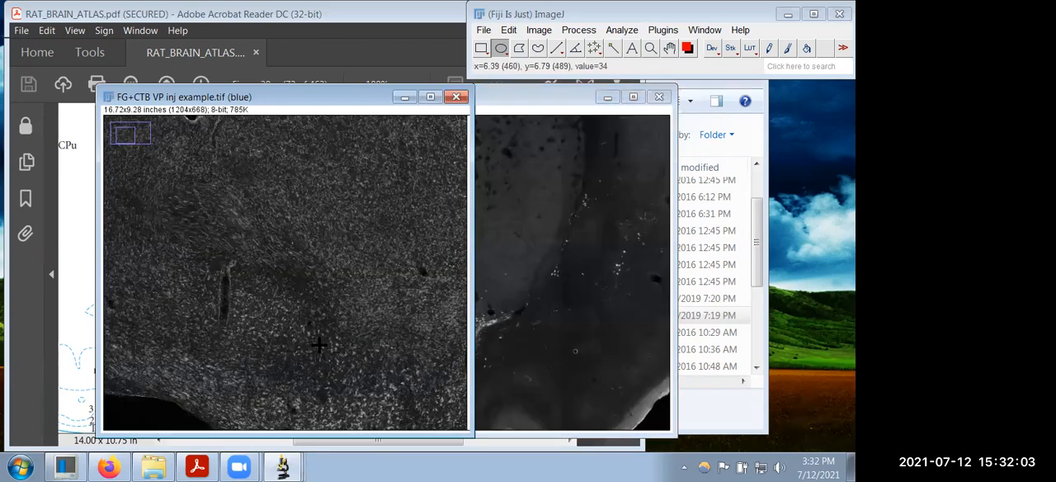
{"action": "scroll", "coordinate": [318, 345], "scroll_direction": "down", "scroll_amount": 1}
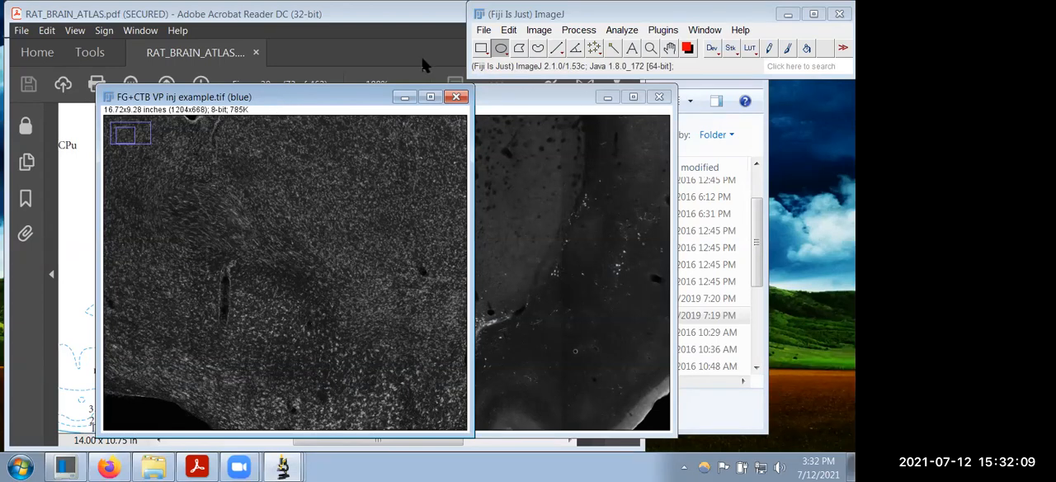
{"action": "left_click_drag", "start_coordinate": [273, 98], "coordinate": [634, 105]}
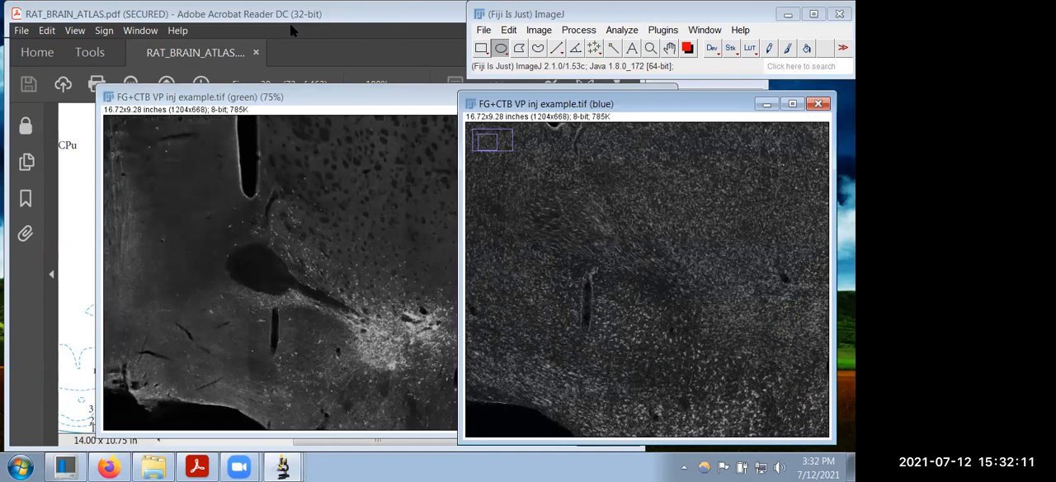
Step: Switch to the rat brain atlas and narrow its window beside the blue channel image, showing the right hemisphere of Figure 30
{"action": "left_click", "coordinate": [289, 23]}
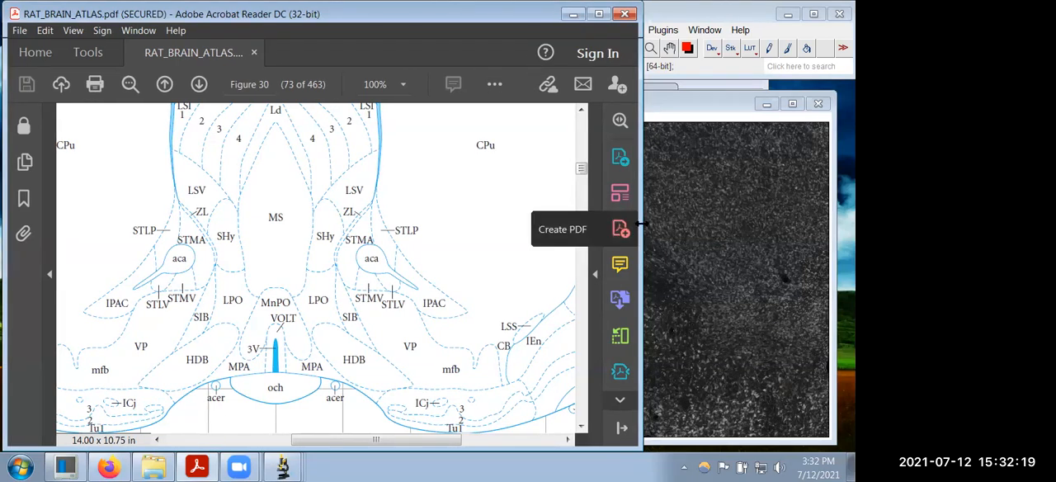
{"action": "left_click_drag", "start_coordinate": [642, 222], "coordinate": [500, 224]}
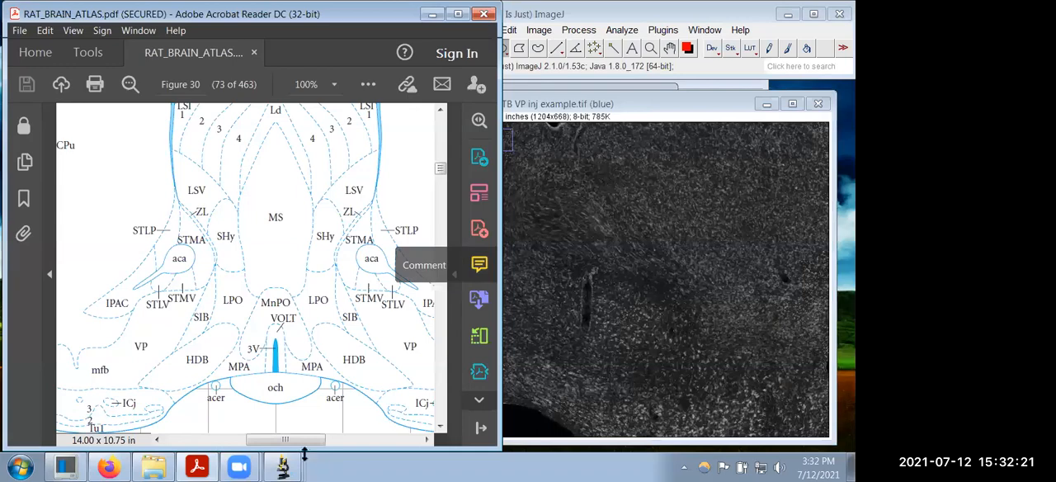
{"action": "left_click_drag", "start_coordinate": [298, 445], "coordinate": [330, 447]}
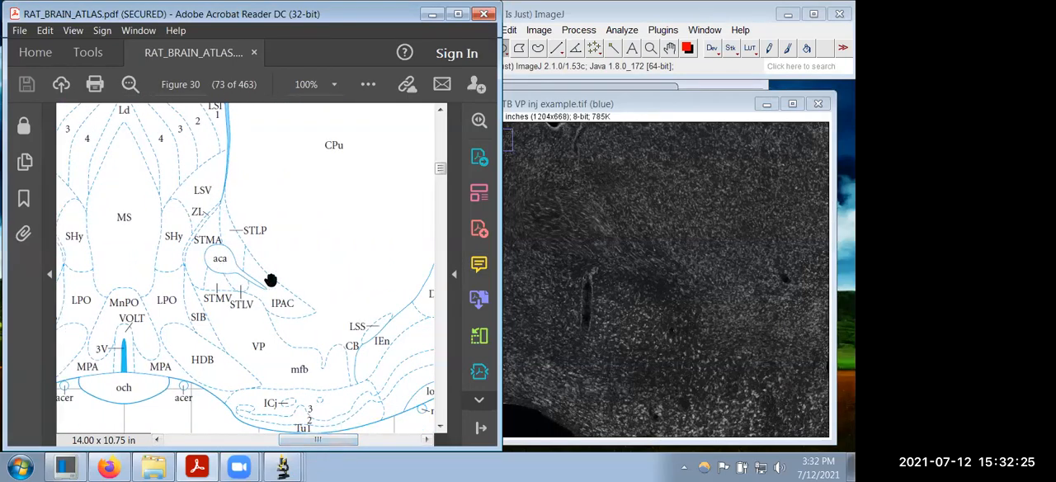
Step: Examine the right hemisphere of Figure 30 at 75% and open its matching stained section, Plate 30
{"action": "scroll", "coordinate": [372, 236], "scroll_direction": "up", "scroll_amount": 1}
{"action": "scroll", "coordinate": [373, 236], "scroll_direction": "up", "scroll_amount": 1}
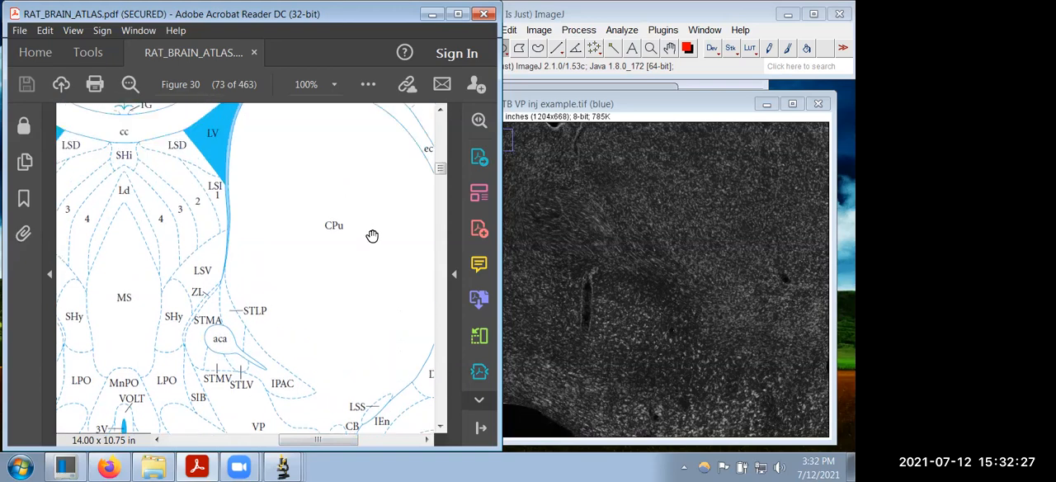
{"action": "scroll", "coordinate": [372, 236], "scroll_direction": "down", "scroll_amount": 1, "text": "ctrl"}
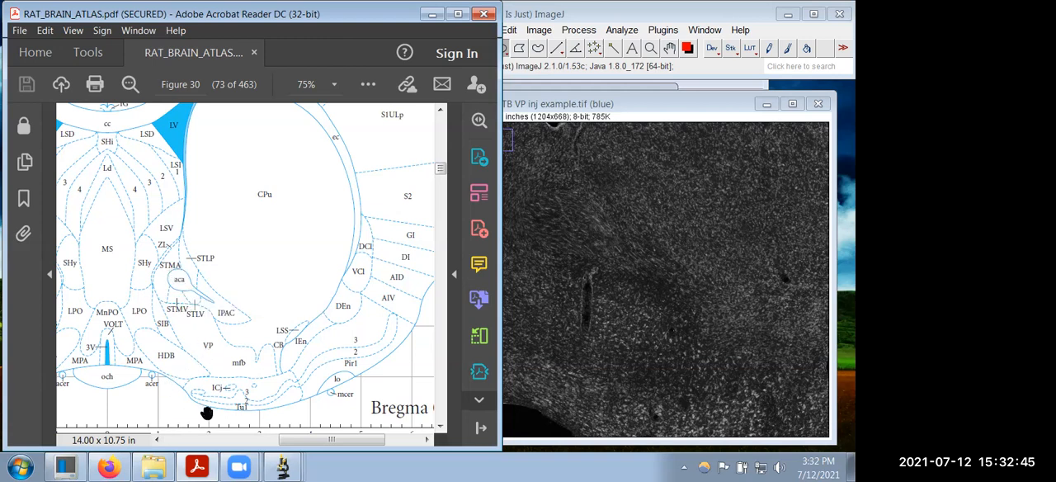
{"action": "scroll", "coordinate": [370, 360], "scroll_direction": "down", "scroll_amount": 2}
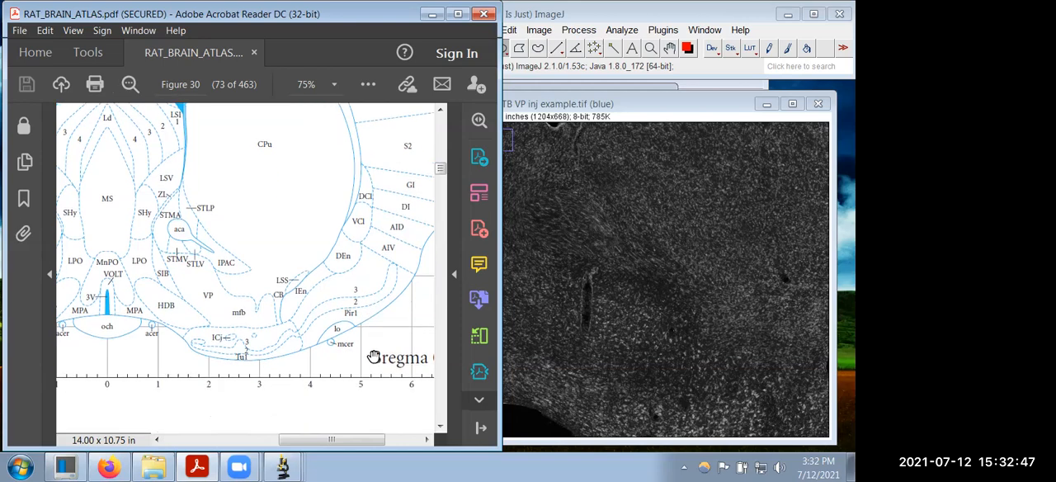
{"action": "scroll", "coordinate": [349, 427], "scroll_direction": "down", "scroll_amount": 1}
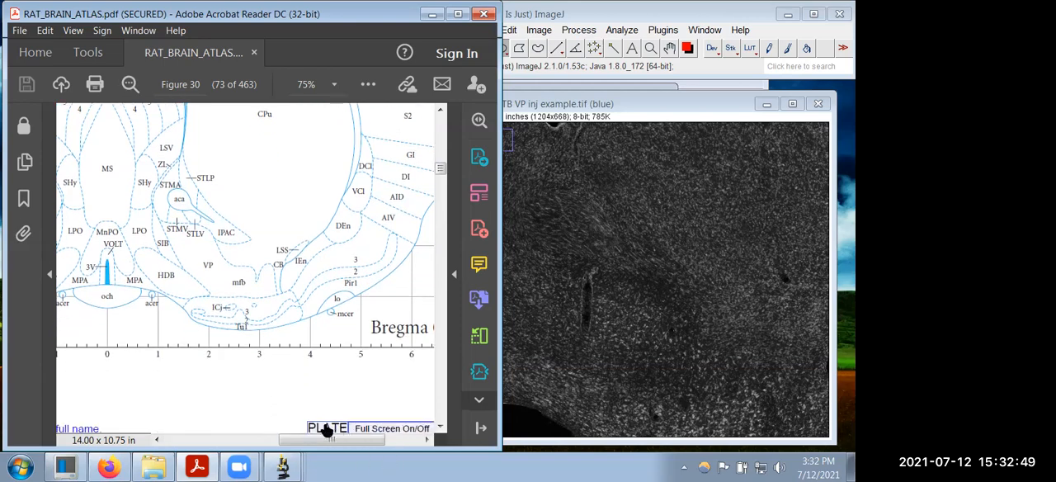
{"action": "left_click", "coordinate": [327, 428]}
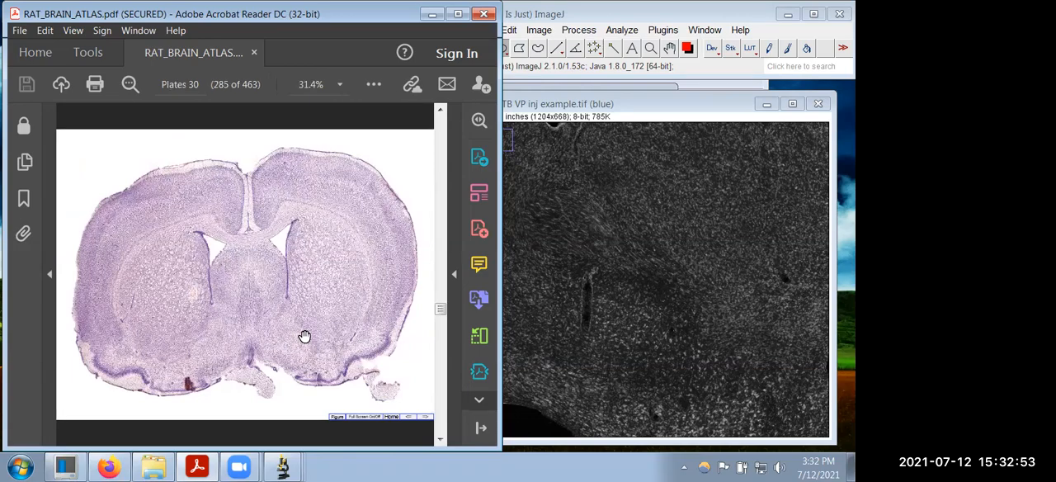
Step: Draw a closed blue freehand outline around the ventral pallidum area on Plate 30 at 125%
{"action": "scroll", "coordinate": [304, 335], "scroll_direction": "up", "scroll_amount": 3}
{"action": "scroll", "coordinate": [307, 336], "scroll_direction": "up", "scroll_amount": 3}
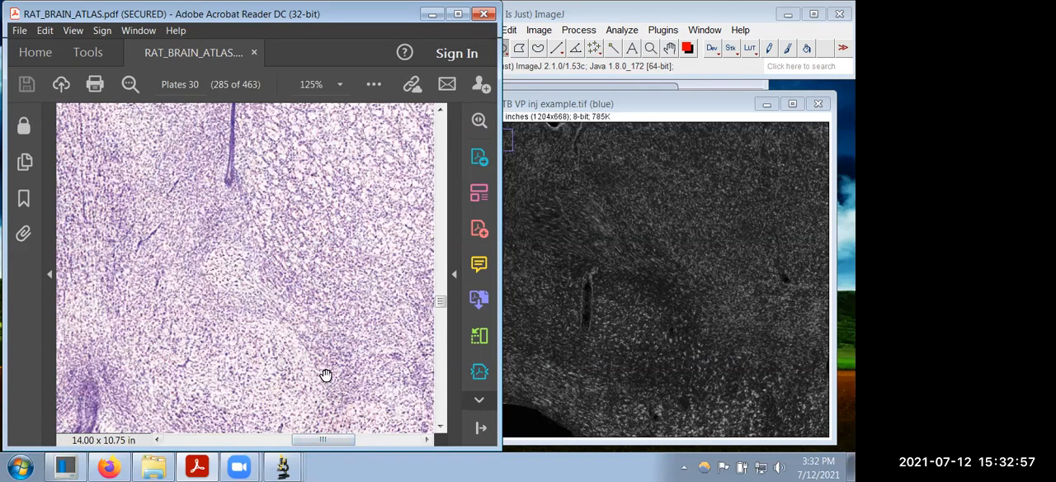
{"action": "scroll", "coordinate": [326, 373], "scroll_direction": "down", "scroll_amount": 3}
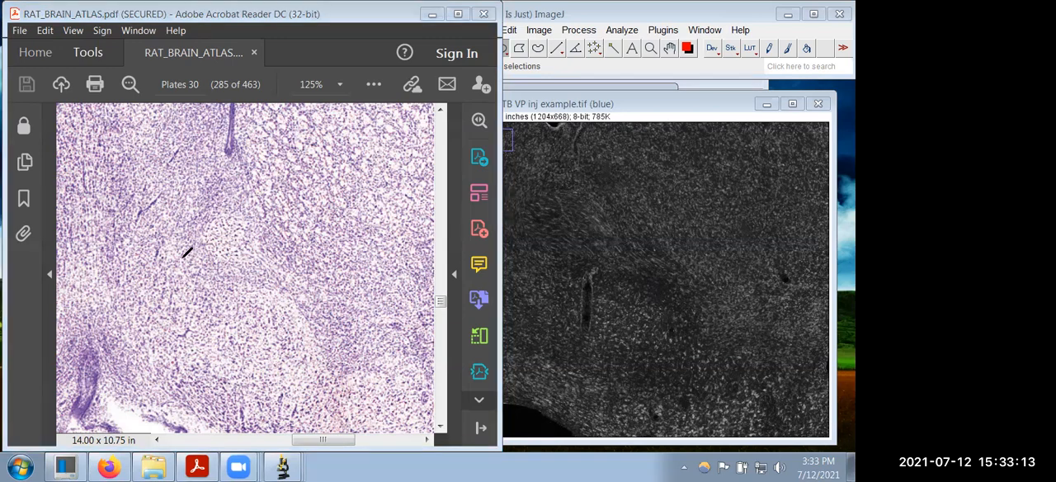
{"action": "mouse_move", "coordinate": [179, 236]}
{"action": "left_mouse_down"}
{"action": "mouse_move", "coordinate": [203, 263]}
{"action": "mouse_move", "coordinate": [275, 286]}
{"action": "mouse_move", "coordinate": [325, 327]}
{"action": "left_mouse_up"}
{"action": "mouse_move", "coordinate": [329, 380]}
{"action": "left_mouse_down"}
{"action": "mouse_move", "coordinate": [243, 384]}
{"action": "mouse_move", "coordinate": [207, 364]}
{"action": "left_mouse_up"}
{"action": "mouse_move", "coordinate": [189, 331]}
{"action": "left_mouse_down"}
{"action": "mouse_move", "coordinate": [192, 266]}
{"action": "mouse_move", "coordinate": [174, 244]}
{"action": "left_mouse_up"}
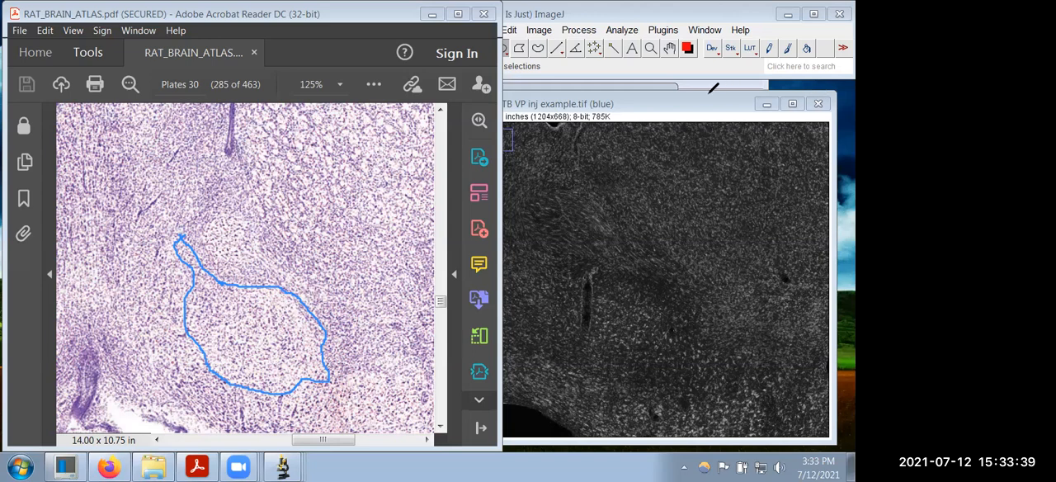
{"action": "left_click", "coordinate": [372, 296]}
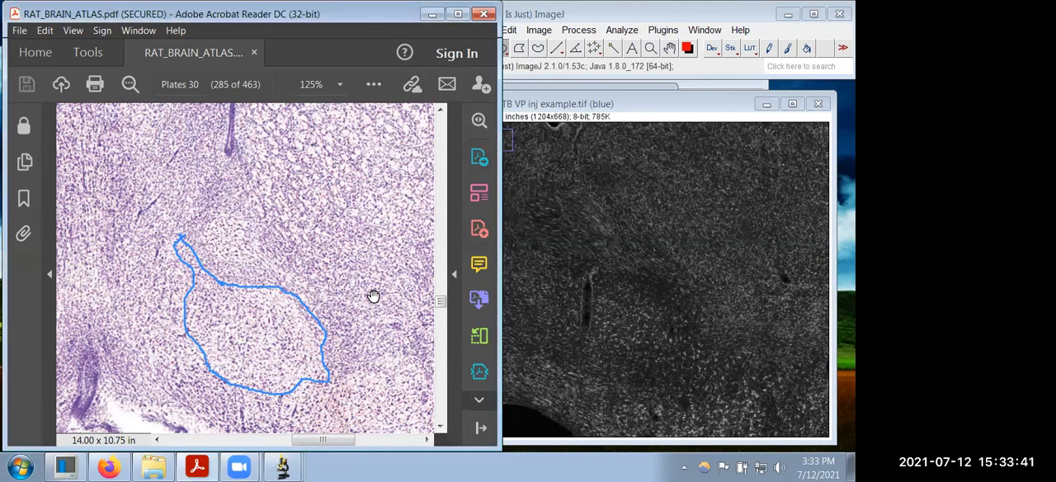
Step: Return to Figure 30 and bring its right VP region at 100% under the blue outline
{"action": "scroll", "coordinate": [373, 295], "scroll_direction": "down", "scroll_amount": 2, "text": "ctrl"}
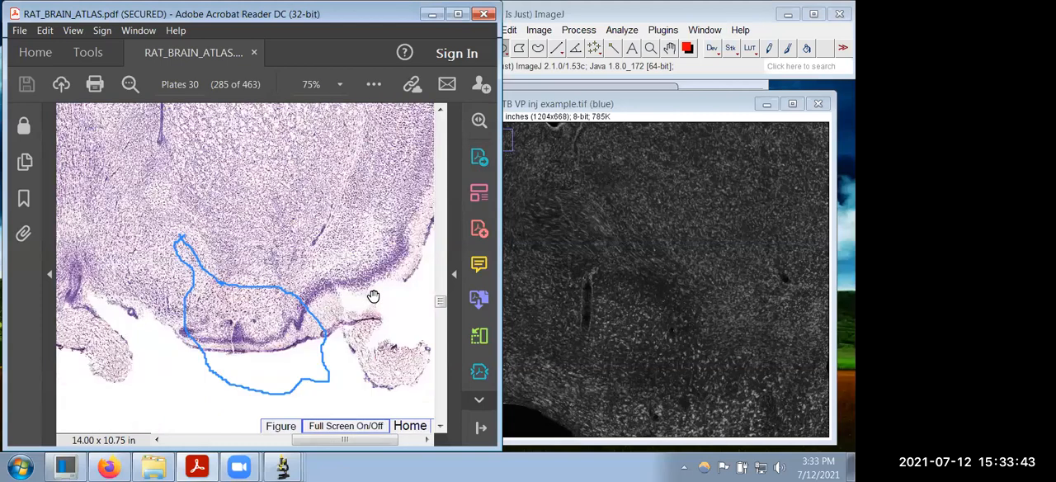
{"action": "left_click", "coordinate": [279, 426]}
{"action": "scroll", "coordinate": [317, 367], "scroll_direction": "up", "scroll_amount": 2, "text": "ctrl"}
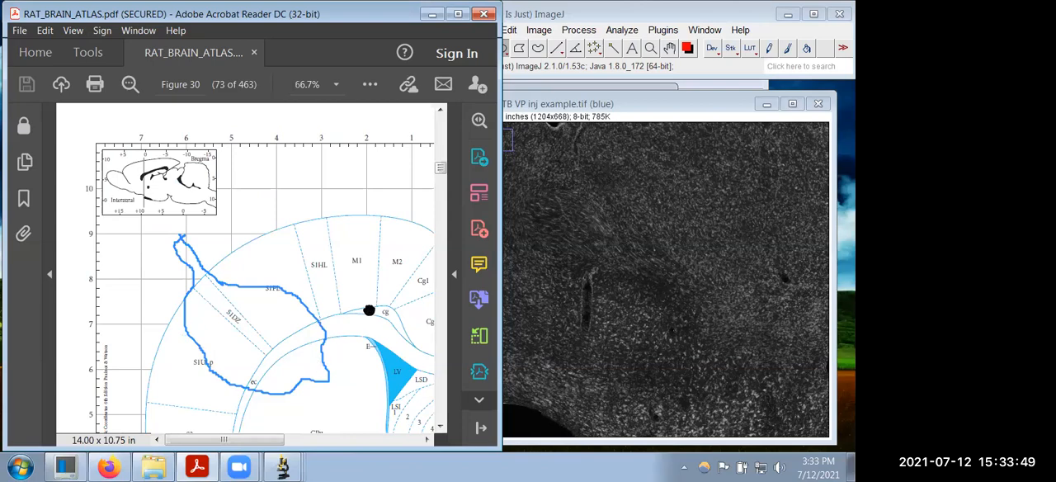
{"action": "left_click_drag", "start_coordinate": [371, 308], "coordinate": [186, 203]}
{"action": "left_click_drag", "start_coordinate": [226, 167], "coordinate": [183, 108]}
{"action": "scroll", "coordinate": [184, 107], "scroll_direction": "up", "scroll_amount": 1, "text": "ctrl"}
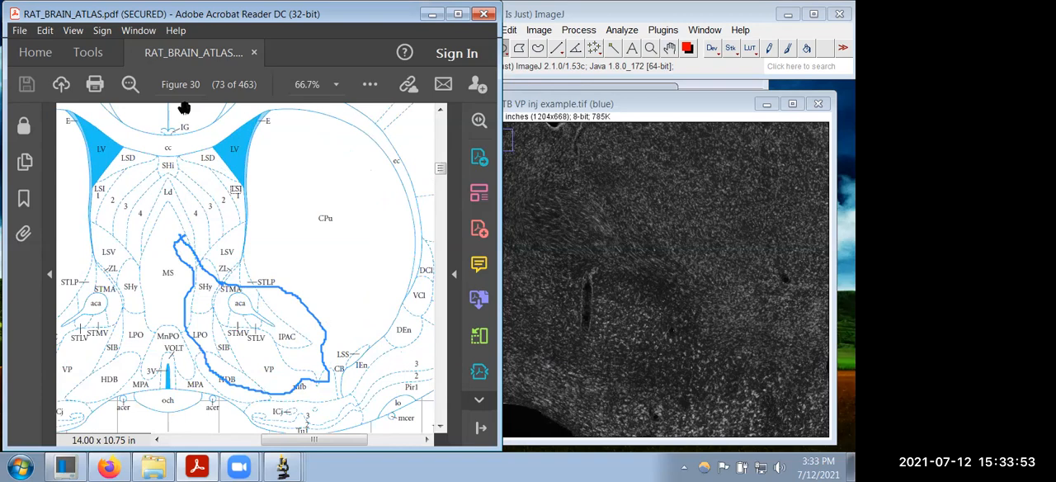
{"action": "scroll", "coordinate": [183, 107], "scroll_direction": "up", "scroll_amount": 1, "text": "ctrl"}
{"action": "left_click_drag", "start_coordinate": [306, 252], "coordinate": [202, 129]}
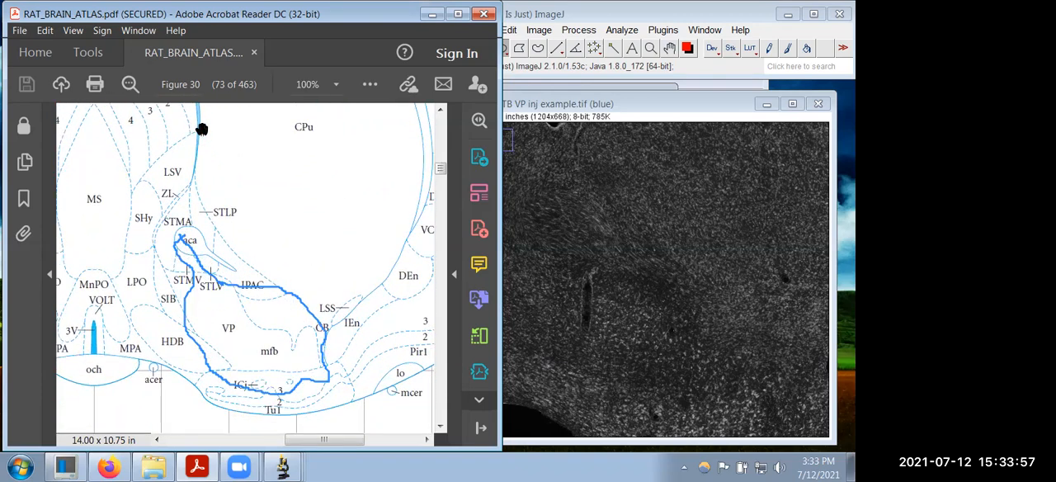
Step: Enlarge Figure 30 to 150% and compare the VP, SIB and aca boundaries with the blue outline
{"action": "scroll", "coordinate": [201, 129], "scroll_direction": "up", "scroll_amount": 1}
{"action": "left_click_drag", "start_coordinate": [370, 253], "coordinate": [364, 222]}
{"action": "key", "text": "ctrl+plus"}
{"action": "mouse_move", "coordinate": [392, 318]}
{"action": "left_mouse_down"}
{"action": "mouse_move", "coordinate": [371, 269]}
{"action": "mouse_move", "coordinate": [400, 303]}
{"action": "left_mouse_up"}
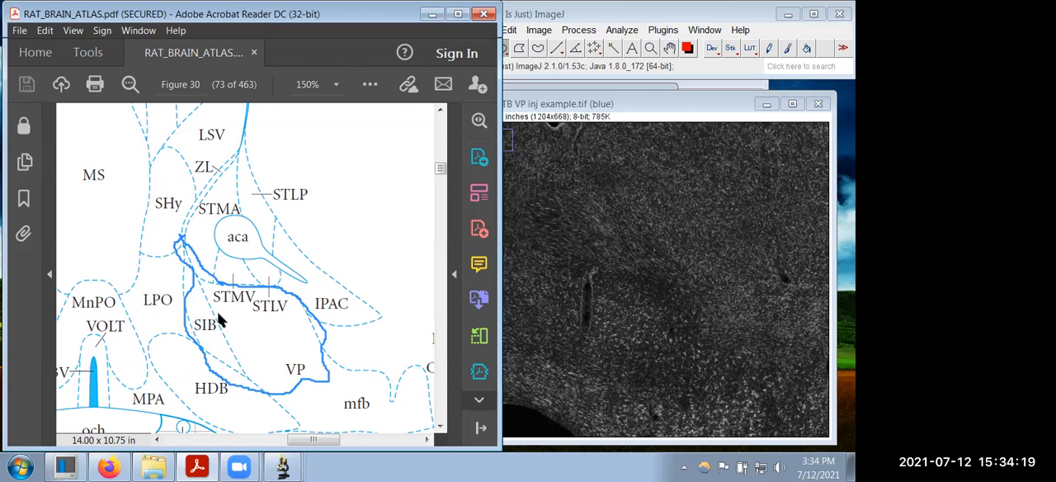
{"action": "left_click", "coordinate": [259, 339]}
{"action": "left_click_drag", "start_coordinate": [292, 349], "coordinate": [313, 359]}
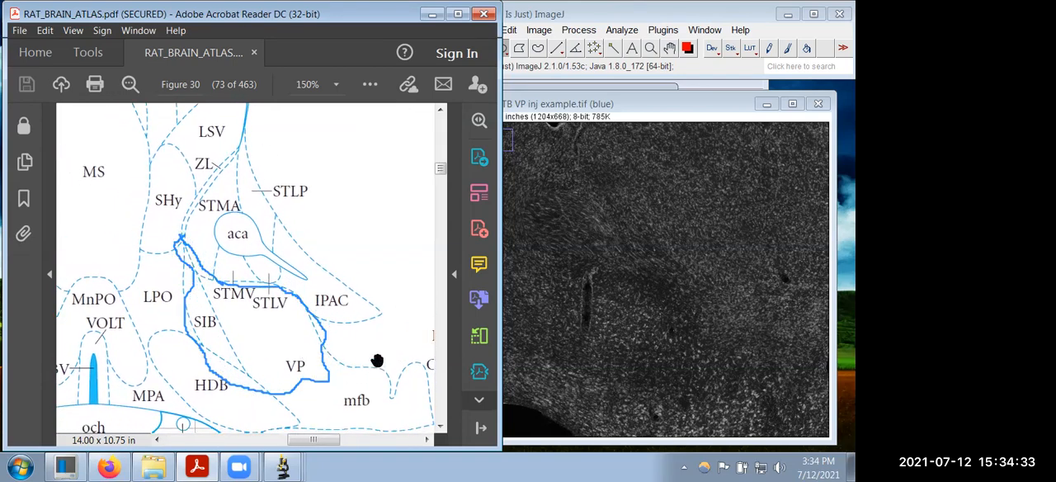
{"action": "left_click_drag", "start_coordinate": [378, 369], "coordinate": [331, 306]}
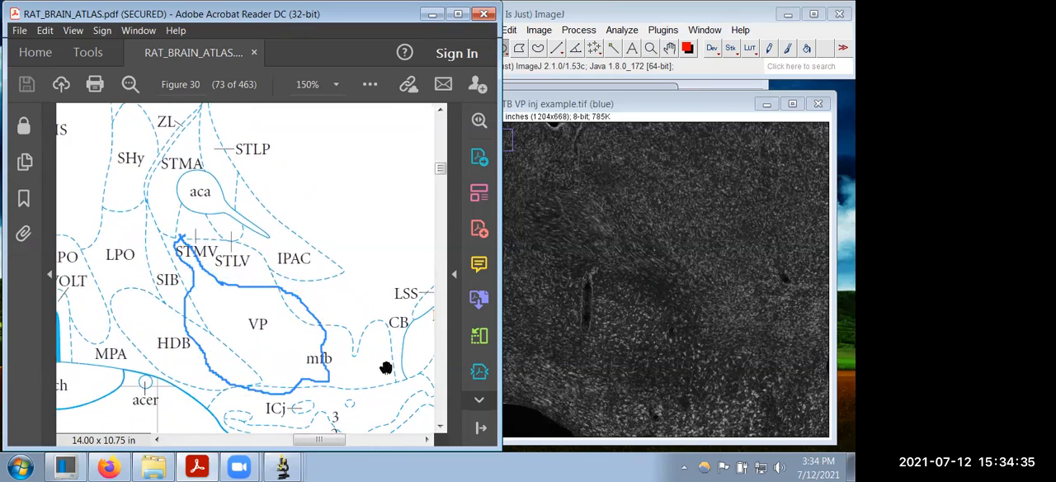
Step: Go past the ventral edge of Figure 30 to its plate link and reopen Plate 30
{"action": "left_click_drag", "start_coordinate": [254, 333], "coordinate": [211, 219]}
{"action": "left_click_drag", "start_coordinate": [309, 313], "coordinate": [239, 204]}
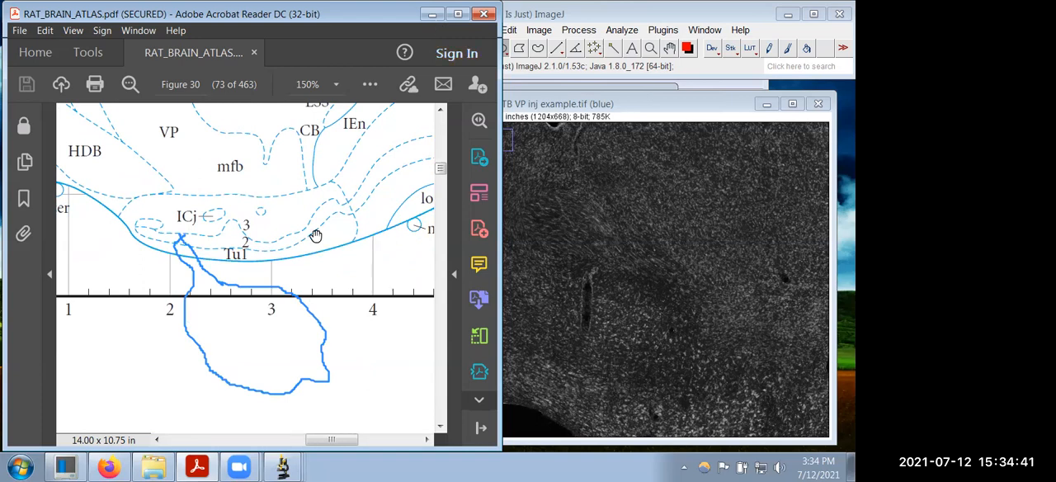
{"action": "left_click_drag", "start_coordinate": [398, 354], "coordinate": [316, 215]}
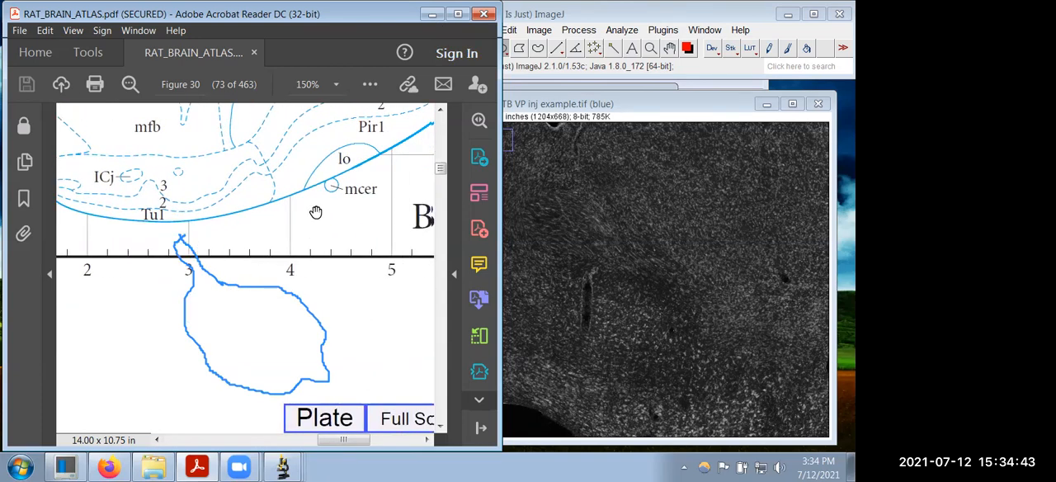
{"action": "left_click", "coordinate": [326, 418]}
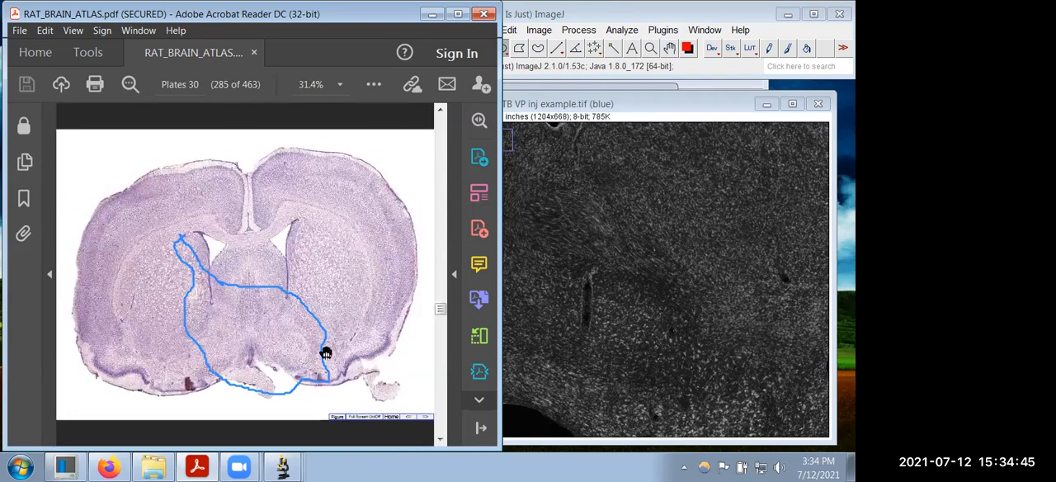
Step: Enlarge Plate 30 to 125% and bring its ventral pallidum region under the blue outline
{"action": "scroll", "coordinate": [326, 353], "scroll_direction": "up", "scroll_amount": 5}
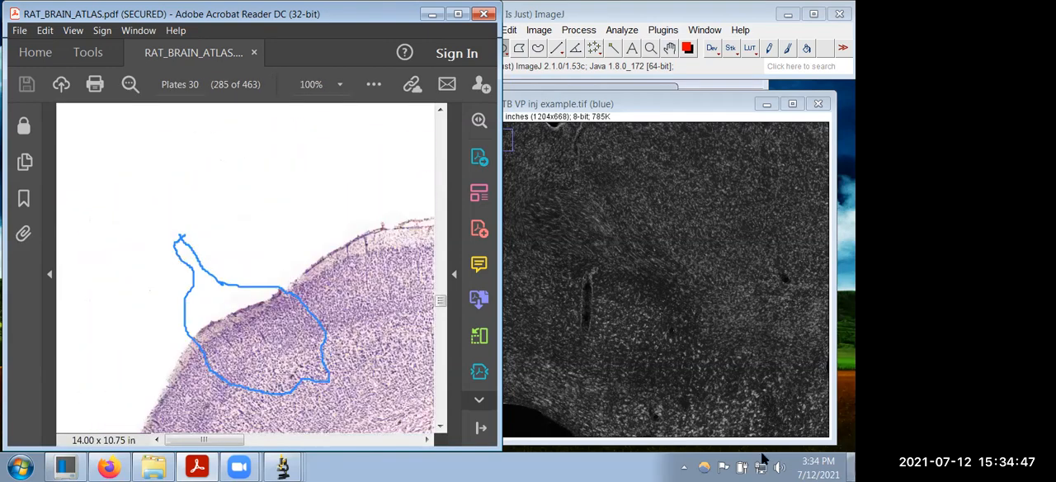
{"action": "left_click_drag", "start_coordinate": [405, 384], "coordinate": [334, 255]}
{"action": "scroll", "coordinate": [282, 285], "scroll_direction": "up", "scroll_amount": 1}
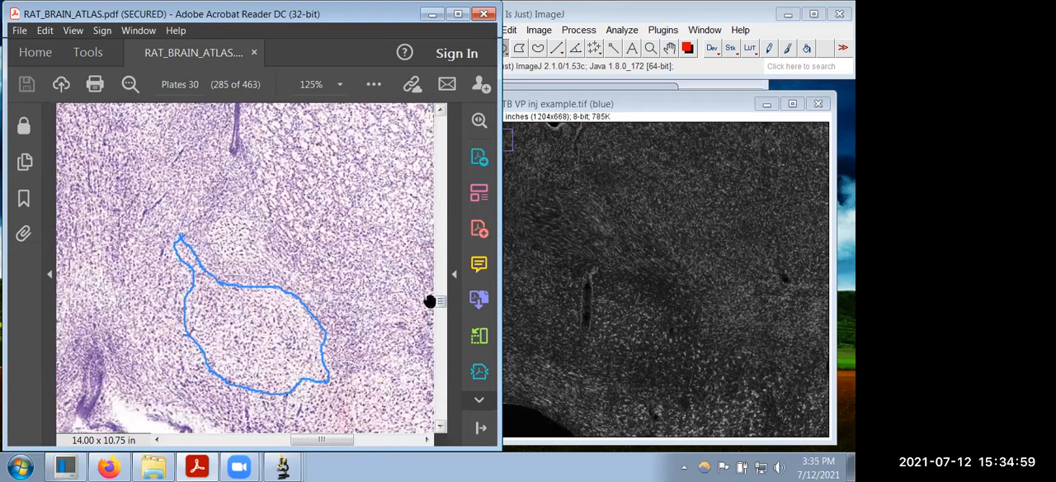
Step: Browse back through Plates 28 and 29, and return to the ventral pallidum region of Plate 30 at 125%
{"action": "left_click_drag", "start_coordinate": [439, 302], "coordinate": [441, 308]}
{"action": "scroll", "coordinate": [367, 335], "scroll_direction": "down", "scroll_amount": 2}
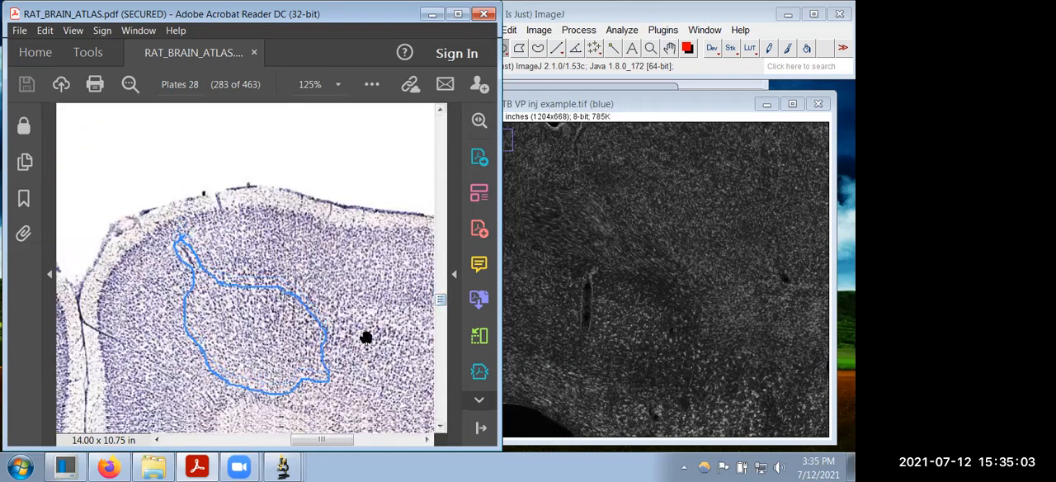
{"action": "scroll", "coordinate": [439, 369], "scroll_direction": "down", "scroll_amount": 5}
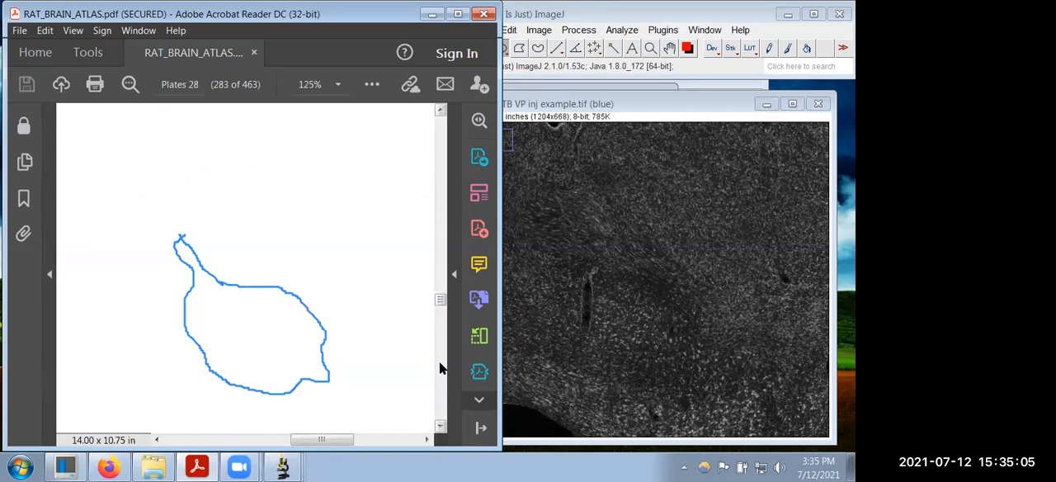
{"action": "left_click", "coordinate": [440, 369]}
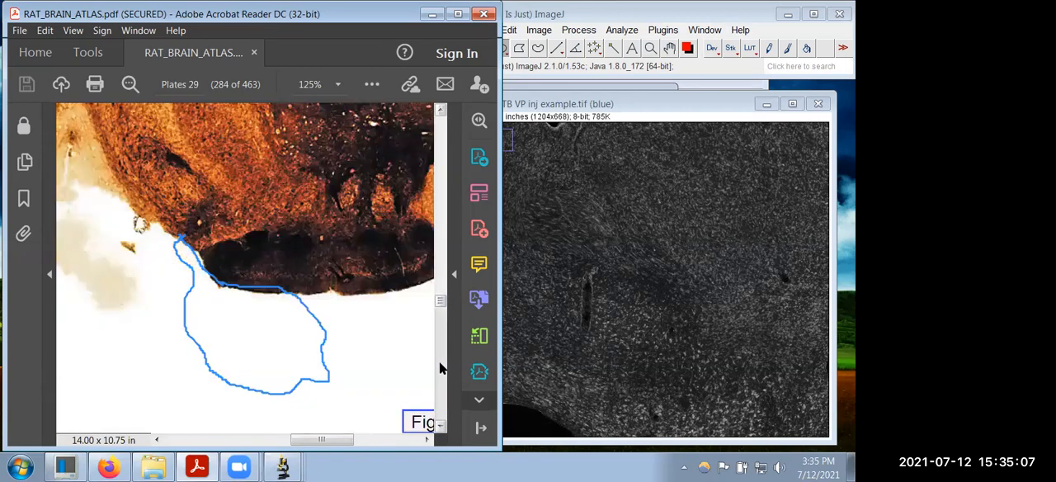
{"action": "left_click_drag", "start_coordinate": [382, 373], "coordinate": [316, 169]}
{"action": "left_click_drag", "start_coordinate": [337, 302], "coordinate": [354, 193]}
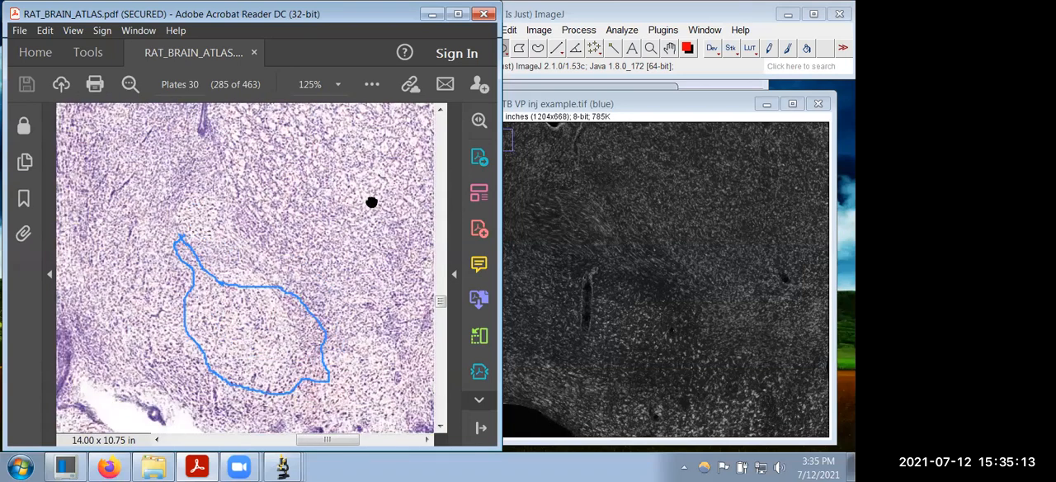
Step: Realign Plate 30 under the blue outline and add freehand lines along the outline's ventral edge and around a lateral extension
{"action": "left_click_drag", "start_coordinate": [372, 202], "coordinate": [381, 205]}
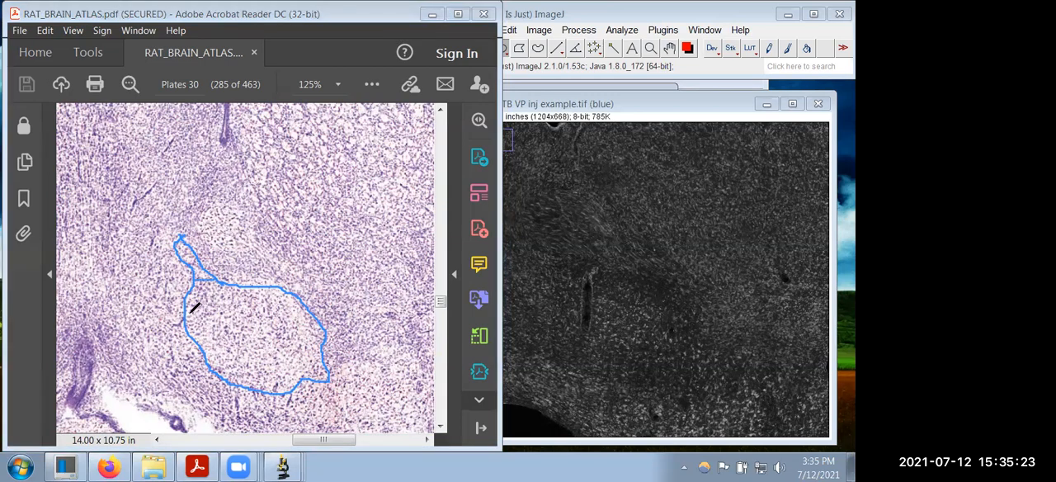
{"action": "left_click_drag", "start_coordinate": [191, 315], "coordinate": [271, 387]}
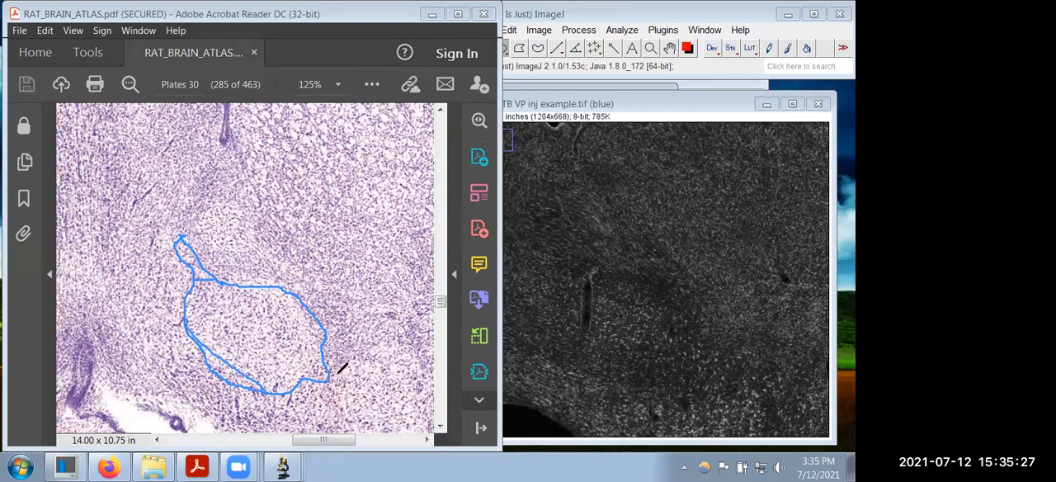
{"action": "mouse_move", "coordinate": [323, 361]}
{"action": "left_mouse_down"}
{"action": "mouse_move", "coordinate": [389, 395]}
{"action": "mouse_move", "coordinate": [297, 394]}
{"action": "left_mouse_up"}
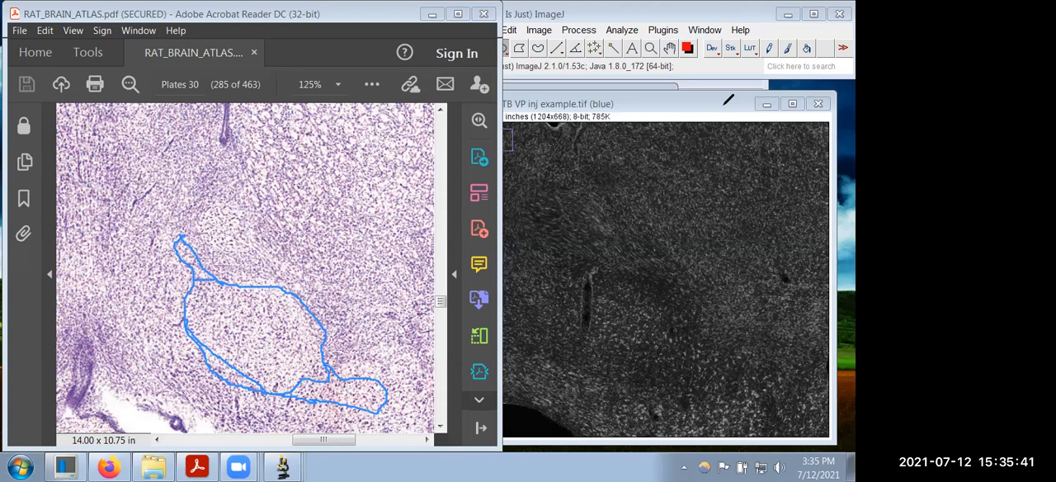
Step: Widen the blue channel image window and frame the ventral pallidum area around the cannula tract at 100%
{"action": "left_click", "coordinate": [639, 232]}
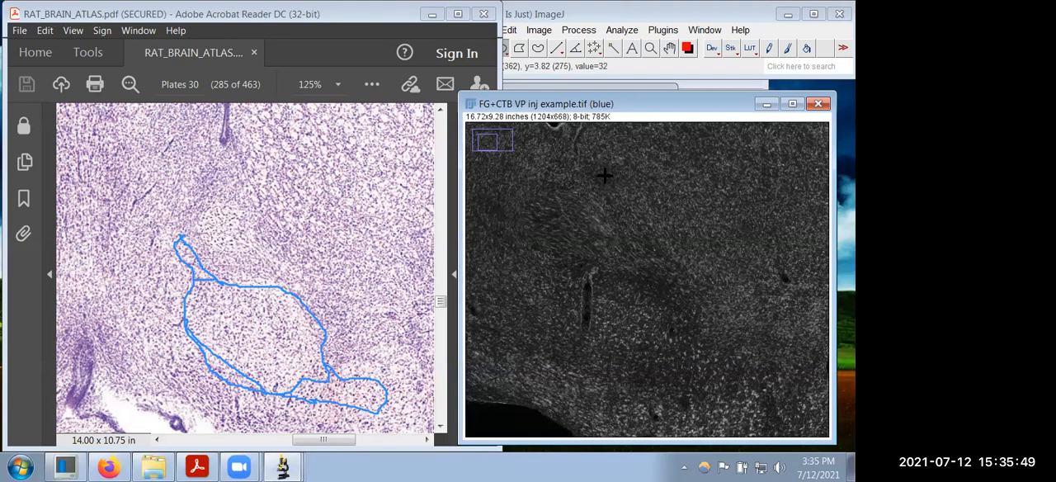
{"action": "key", "text": "plus"}
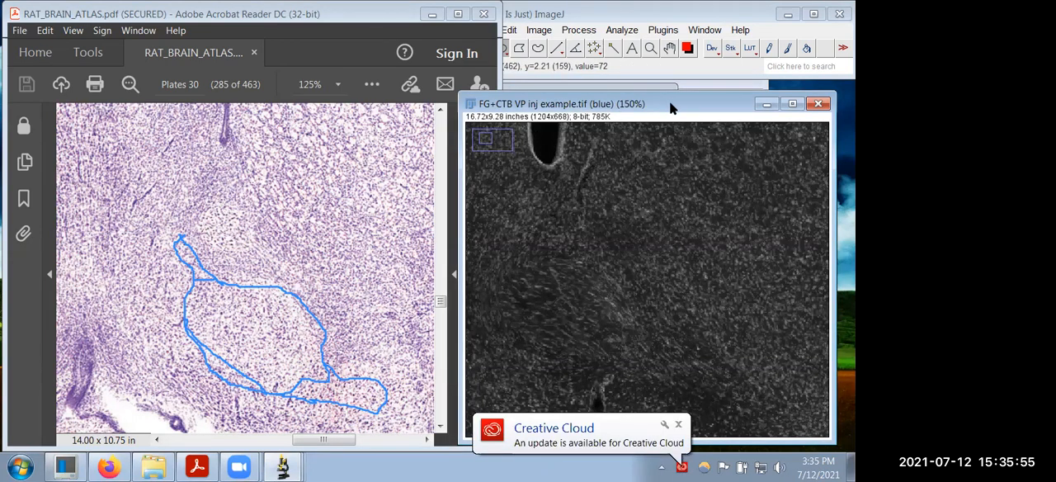
{"action": "left_click_drag", "start_coordinate": [672, 108], "coordinate": [673, 69]}
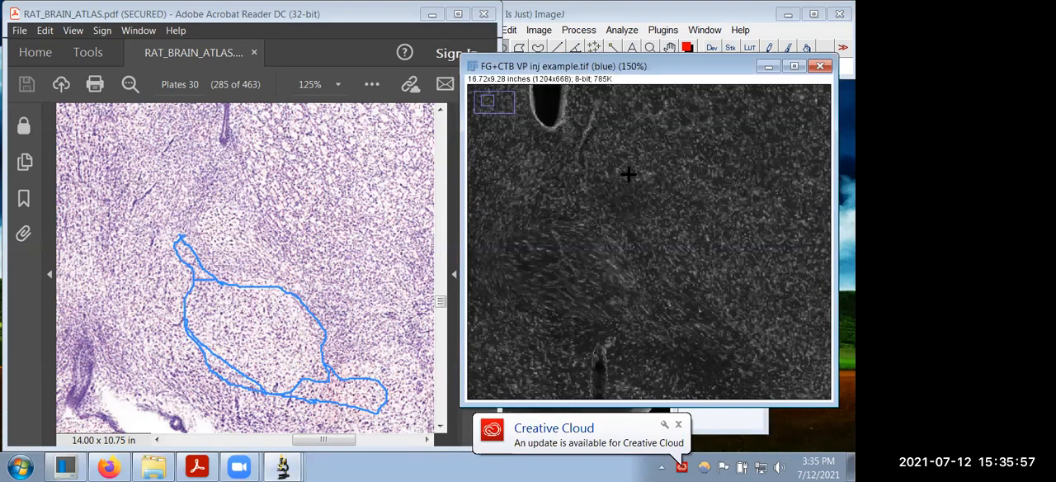
{"action": "left_click_drag", "start_coordinate": [837, 254], "coordinate": [853, 254]}
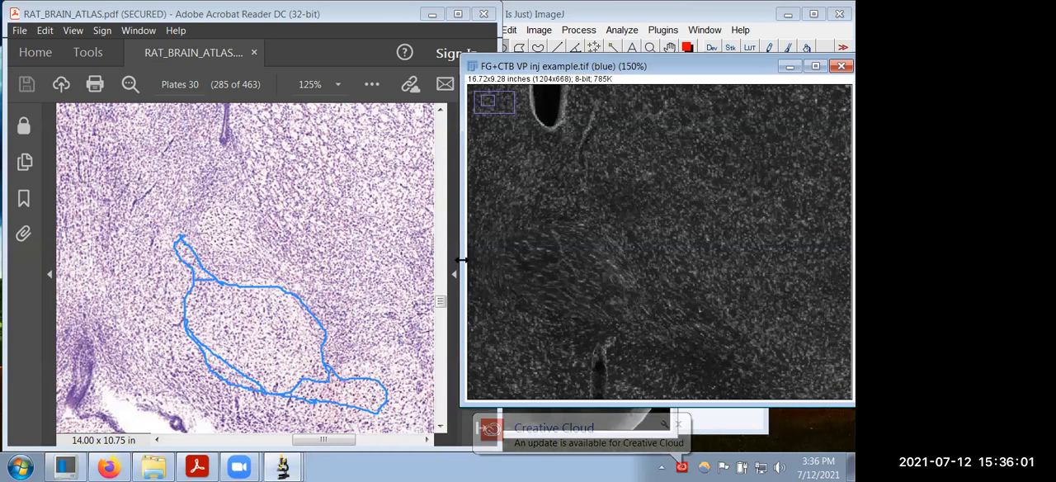
{"action": "left_click_drag", "start_coordinate": [462, 261], "coordinate": [405, 262]}
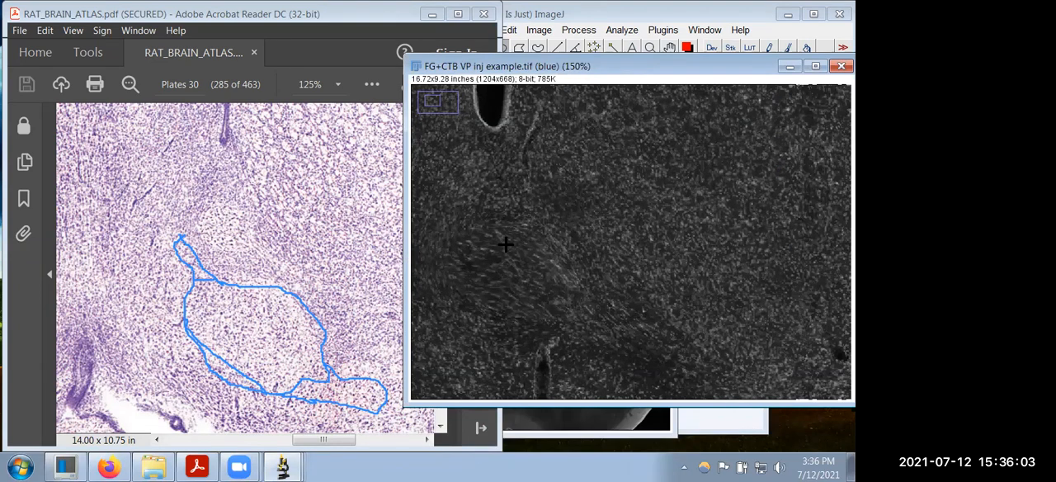
{"action": "key", "text": "minus"}
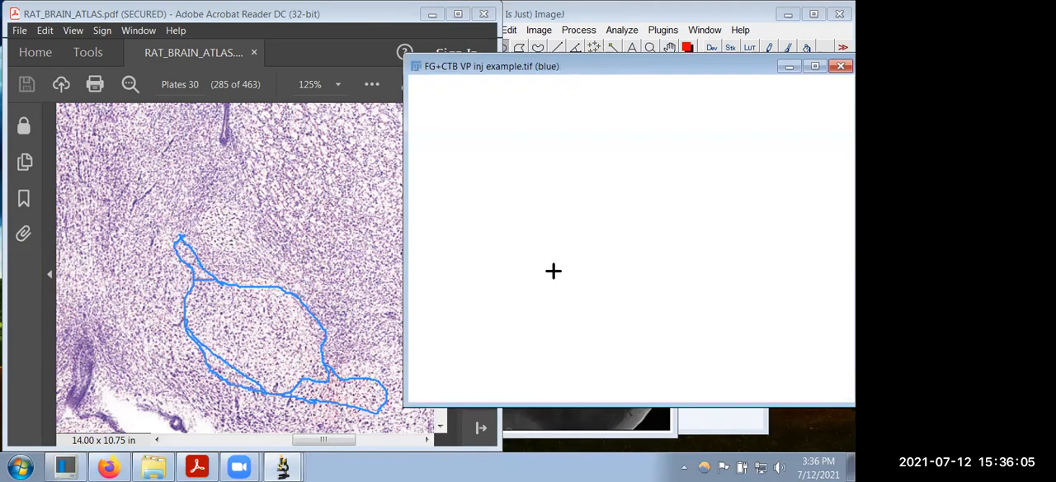
{"action": "left_click", "coordinate": [669, 48]}
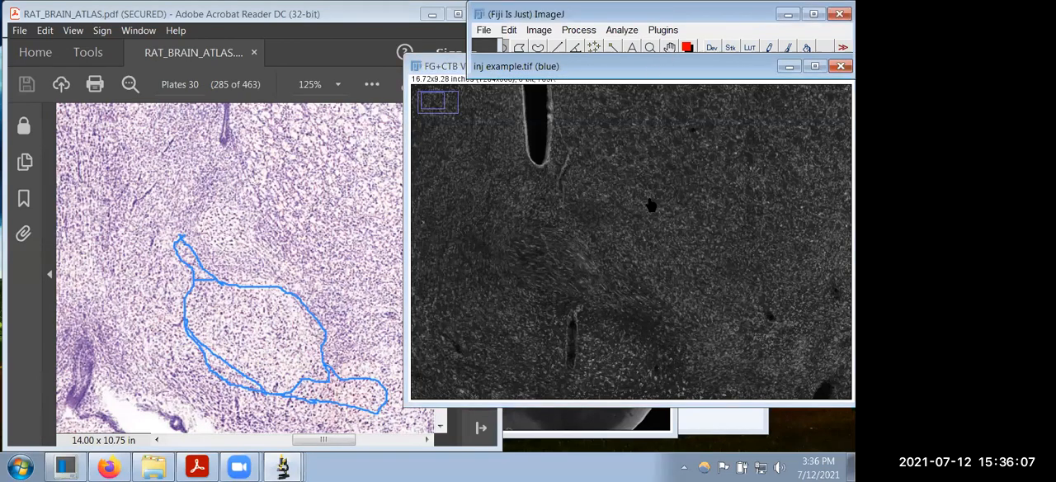
{"action": "left_click_drag", "start_coordinate": [641, 218], "coordinate": [641, 190]}
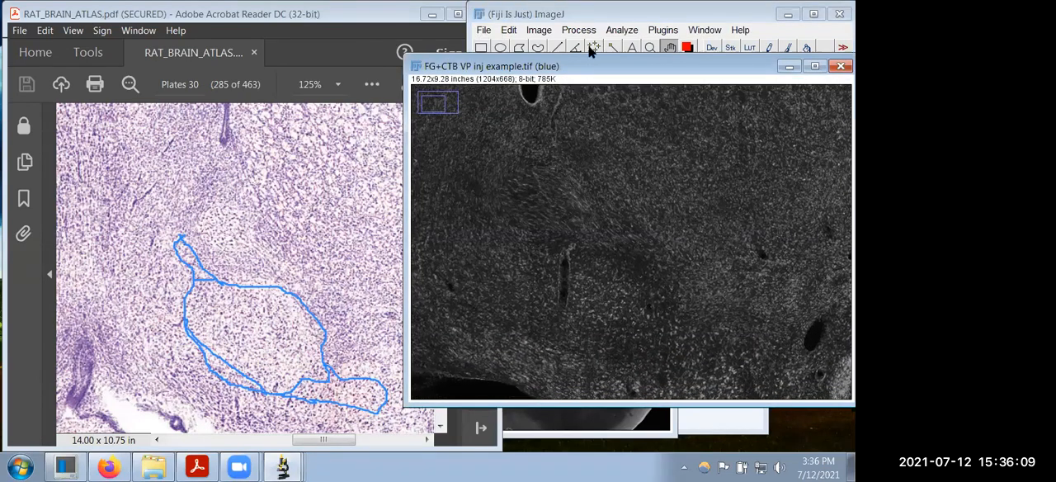
Step: Trace the ventral pallidum boundary on the blue channel image with a closed polygon selection, following the blue outline on Plate 30
{"action": "left_click", "coordinate": [582, 23]}
{"action": "left_click", "coordinate": [519, 48]}
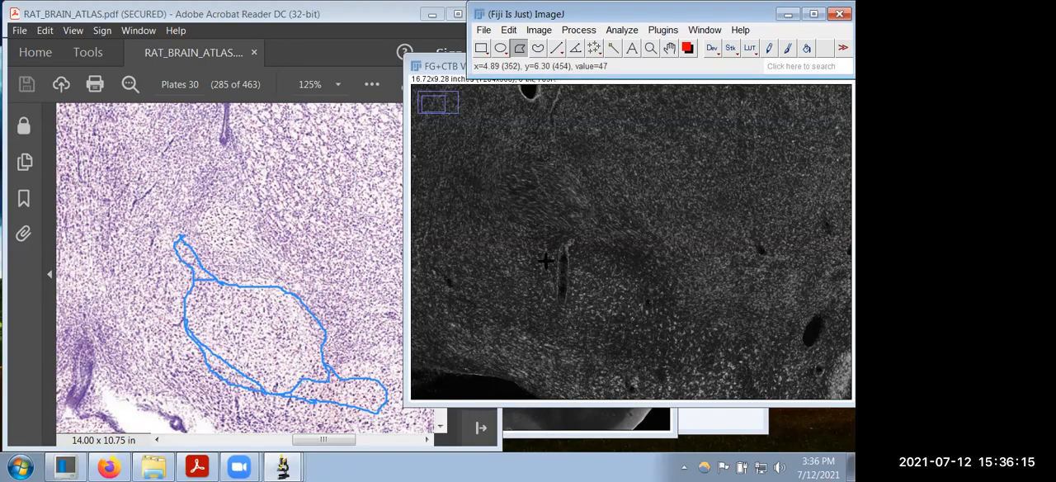
{"action": "left_click", "coordinate": [494, 214]}
{"action": "left_click", "coordinate": [495, 214]}
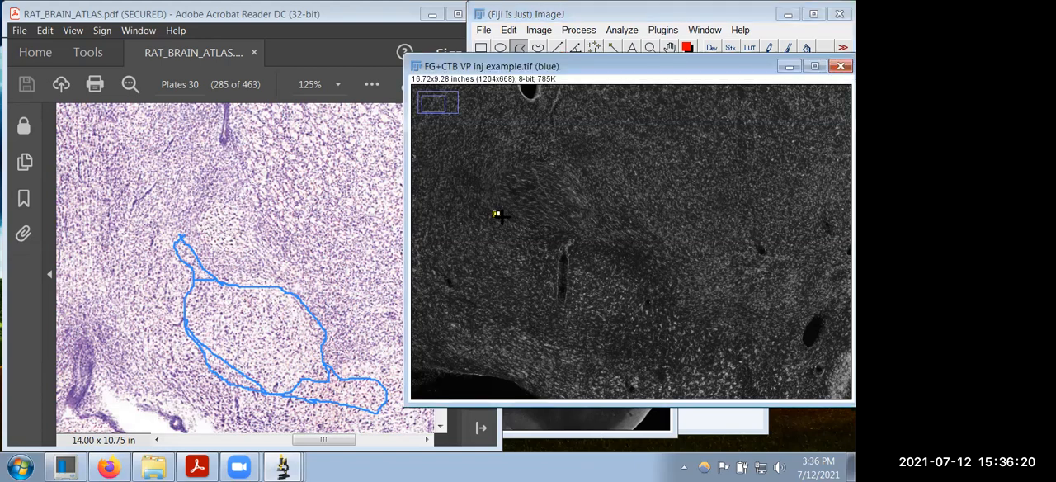
{"action": "left_click", "coordinate": [542, 230]}
{"action": "left_click", "coordinate": [554, 252]}
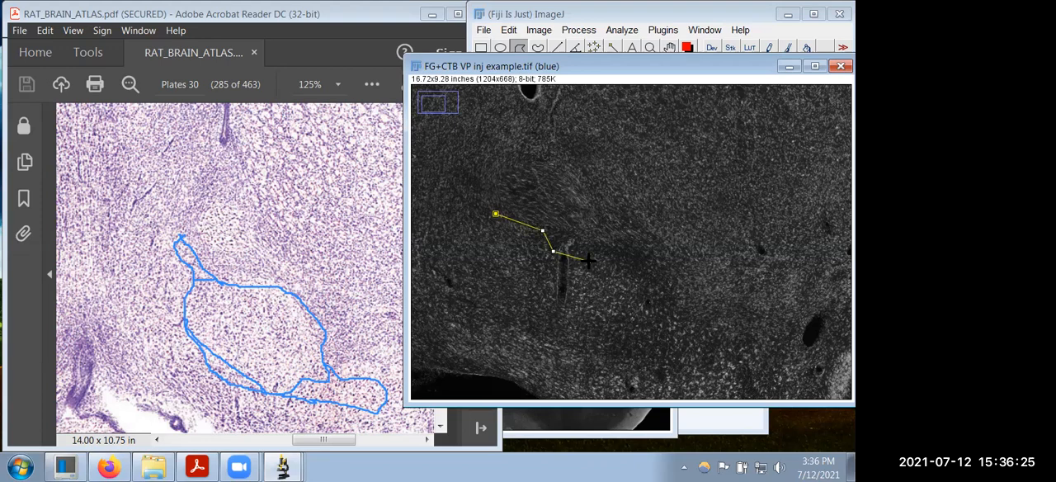
{"action": "left_click", "coordinate": [589, 261]}
{"action": "left_click", "coordinate": [611, 262]}
{"action": "left_click", "coordinate": [633, 280]}
{"action": "left_click", "coordinate": [655, 286]}
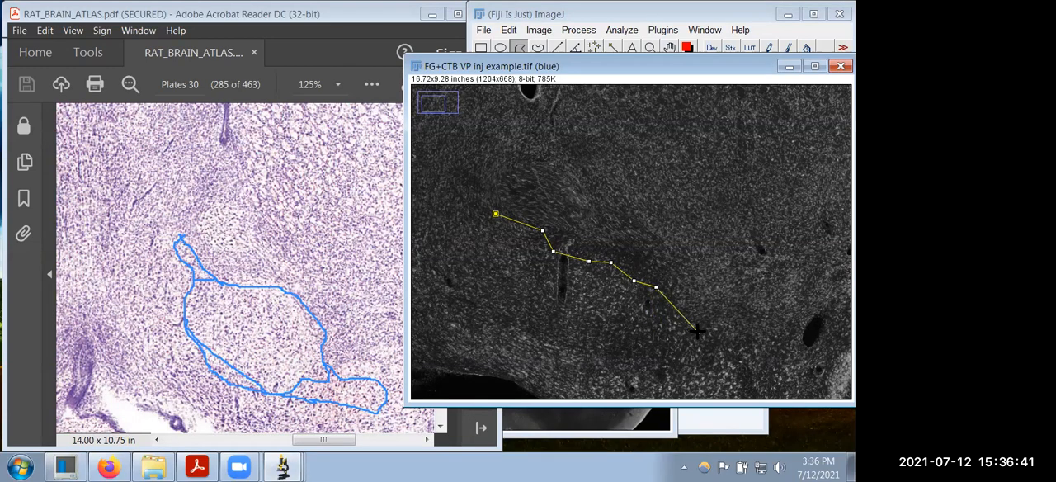
{"action": "left_click", "coordinate": [645, 320]}
{"action": "left_click", "coordinate": [599, 316]}
{"action": "left_click", "coordinate": [573, 311]}
{"action": "left_click", "coordinate": [545, 304]}
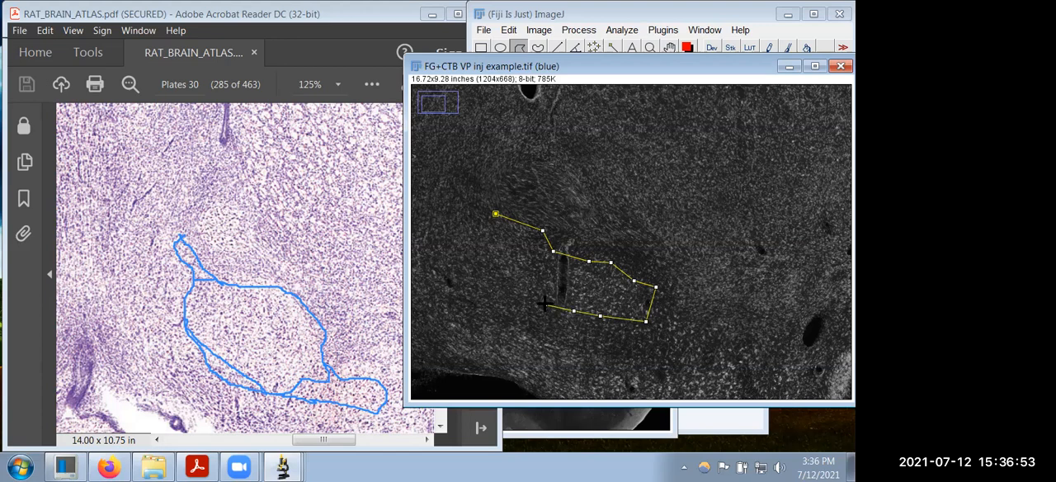
{"action": "left_click", "coordinate": [528, 297]}
{"action": "left_click", "coordinate": [517, 285]}
{"action": "left_click", "coordinate": [505, 276]}
{"action": "left_click", "coordinate": [496, 262]}
{"action": "left_click", "coordinate": [492, 249]}
{"action": "left_click", "coordinate": [495, 215]}
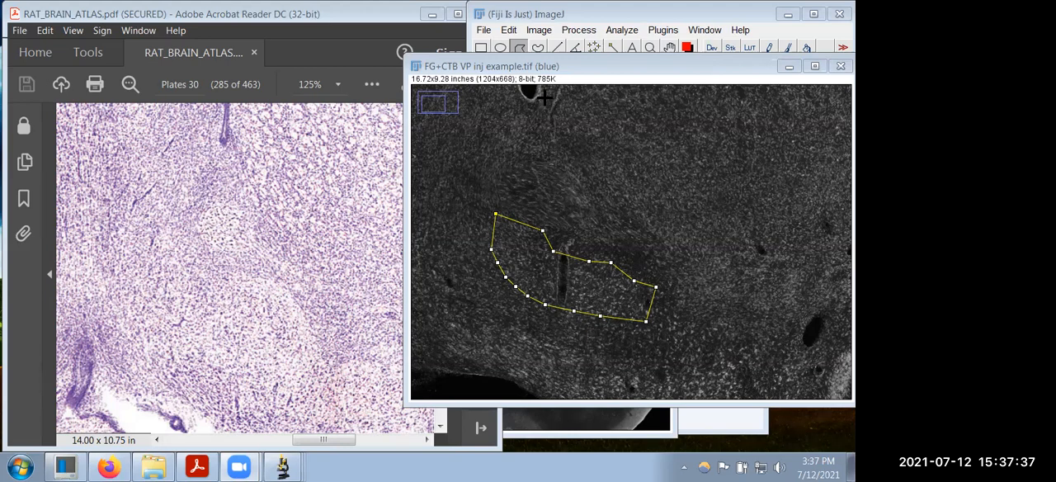
Step: Add the ventral pallidum polygon selection to the blue channel image's overlay
{"action": "left_click", "coordinate": [537, 30]}
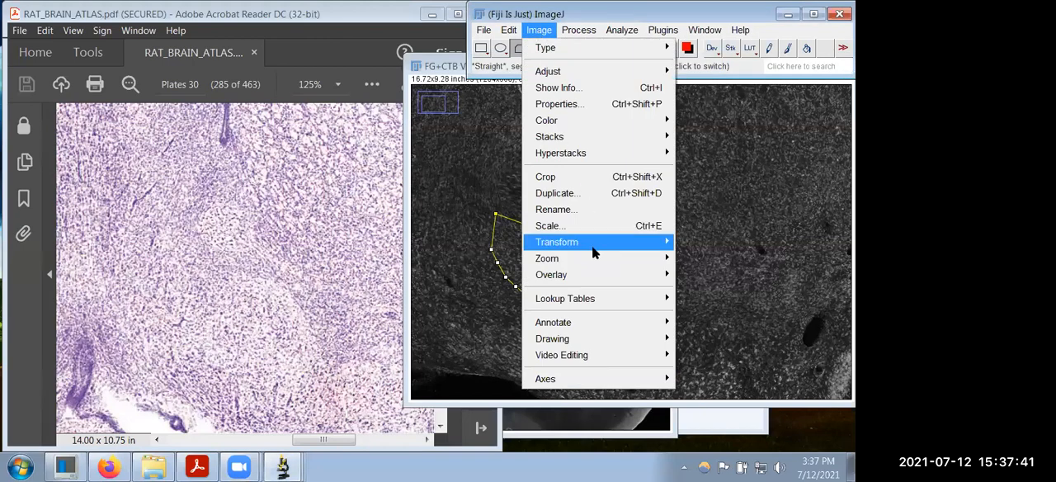
{"action": "mouse_move", "coordinate": [594, 275]}
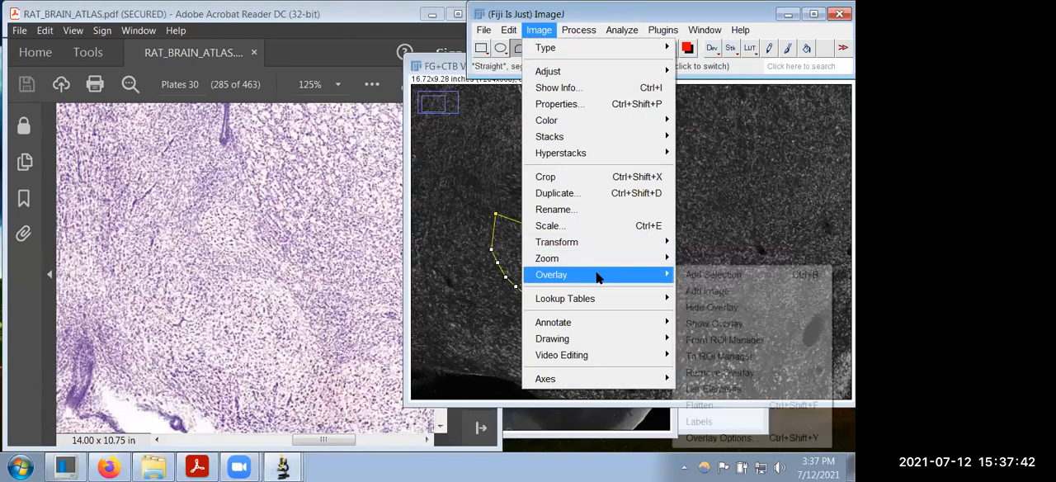
{"action": "left_click", "coordinate": [700, 274]}
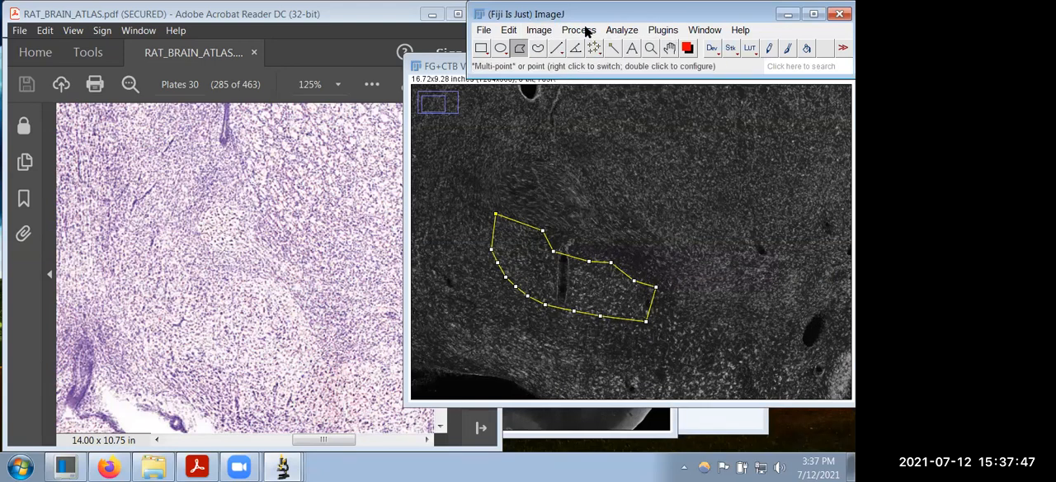
Step: Send the overlay to the ROI Manager and move the manager window clear of the polygon
{"action": "left_click", "coordinate": [543, 32]}
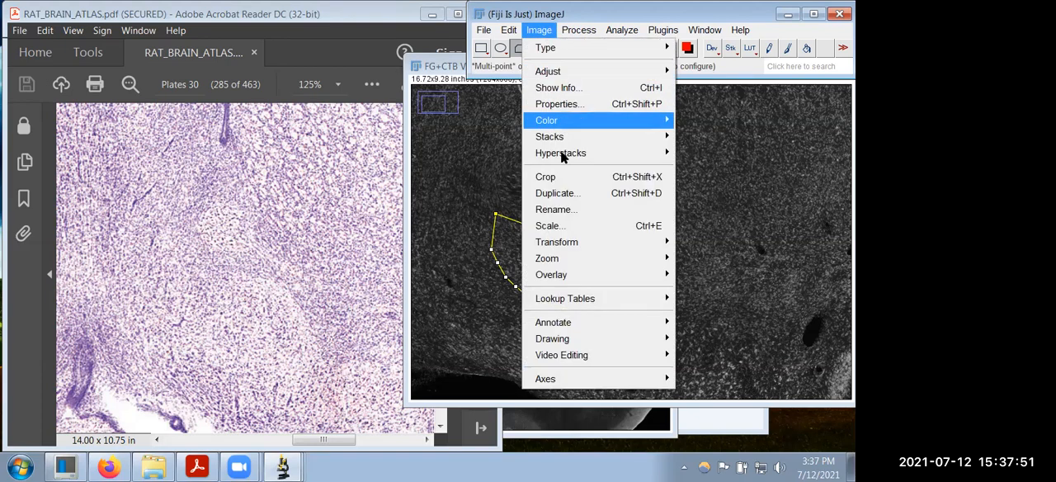
{"action": "mouse_move", "coordinate": [651, 281]}
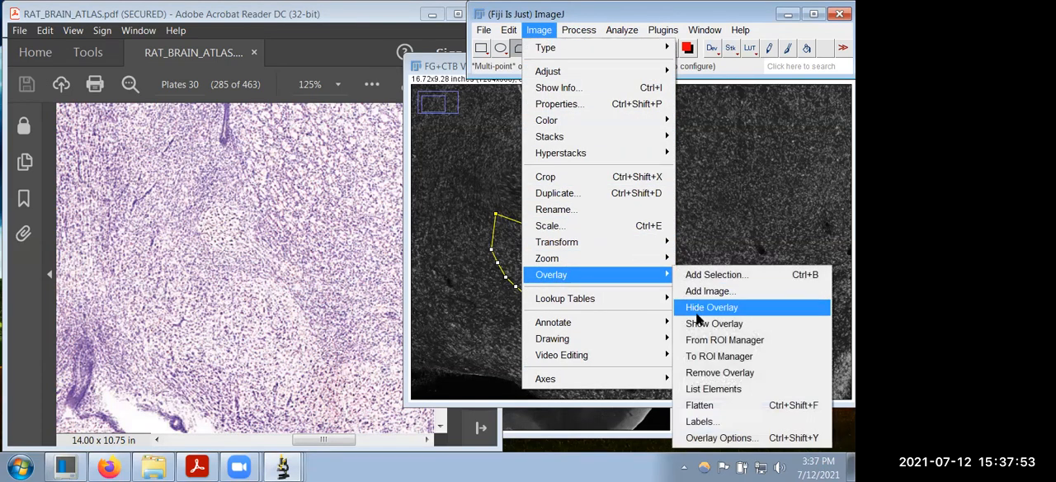
{"action": "left_click", "coordinate": [708, 357]}
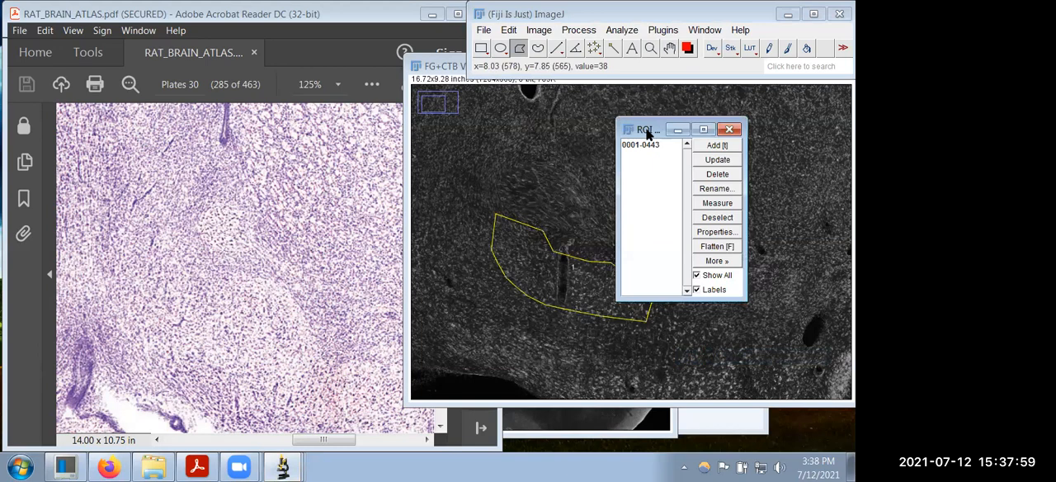
{"action": "left_click_drag", "start_coordinate": [647, 135], "coordinate": [716, 139]}
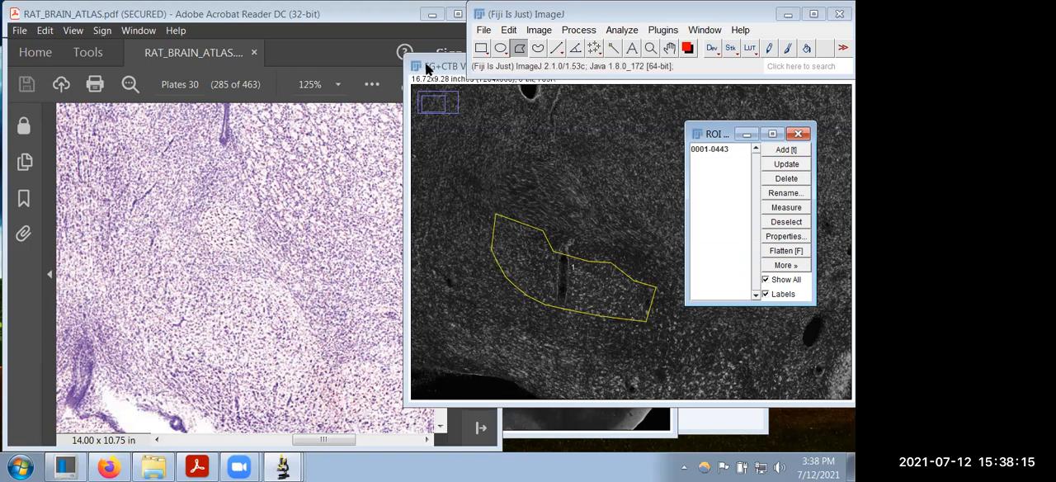
Step: Merge the red, green and blue channels into a composite, keeping the source images, and move the composite clear of the ROI Manager
{"action": "left_click", "coordinate": [539, 30]}
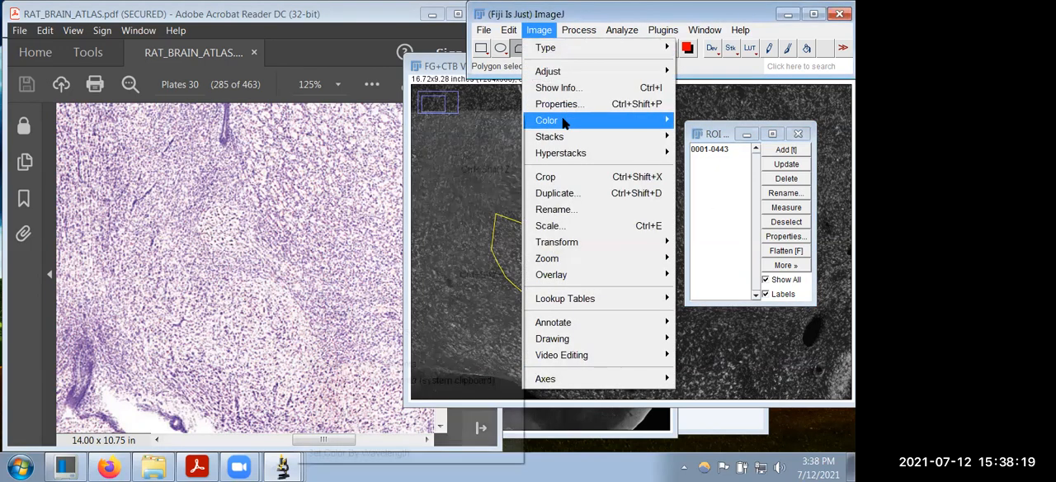
{"action": "mouse_move", "coordinate": [565, 122]}
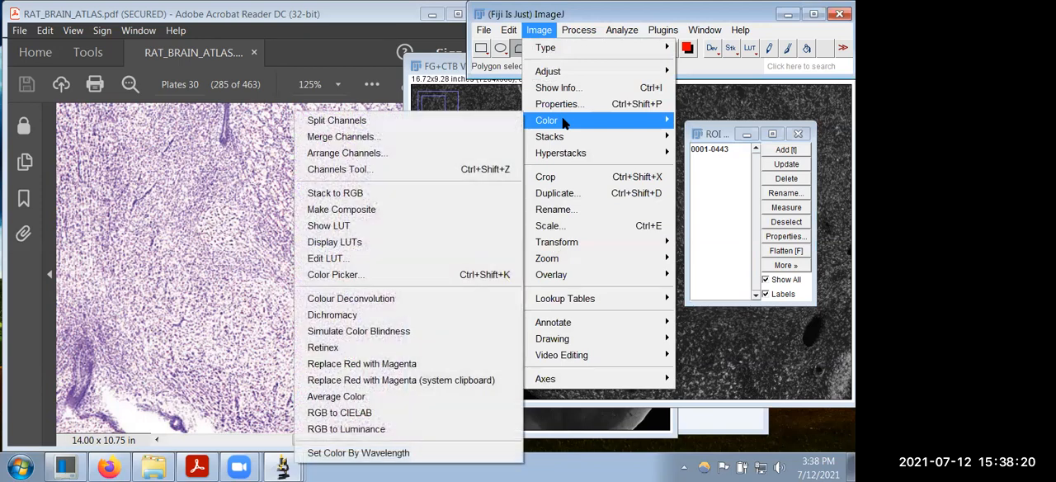
{"action": "left_click", "coordinate": [413, 143]}
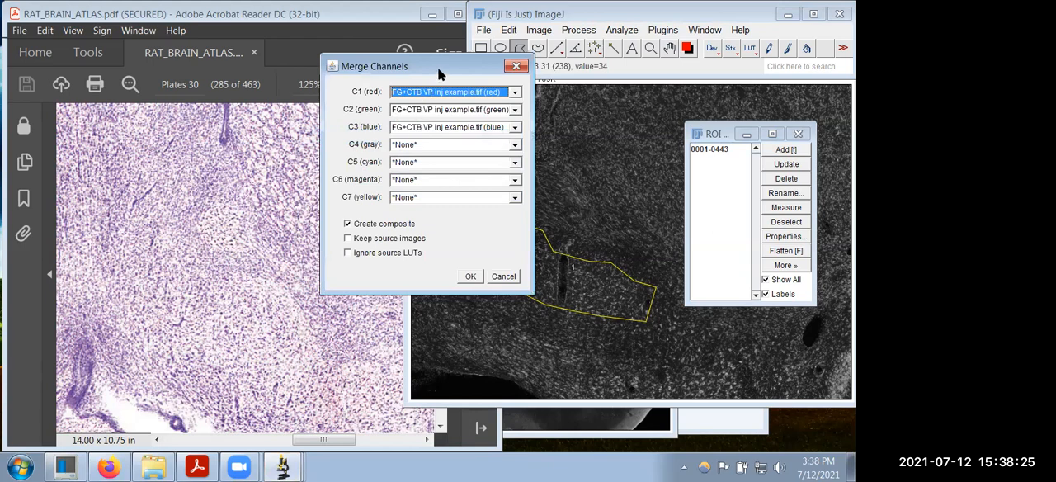
{"action": "left_click_drag", "start_coordinate": [438, 70], "coordinate": [337, 66]}
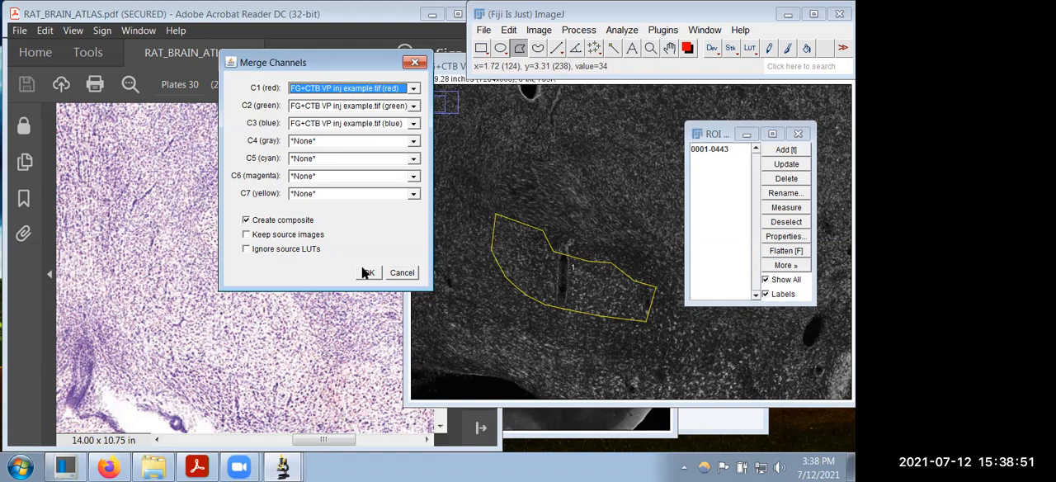
{"action": "left_click", "coordinate": [312, 238]}
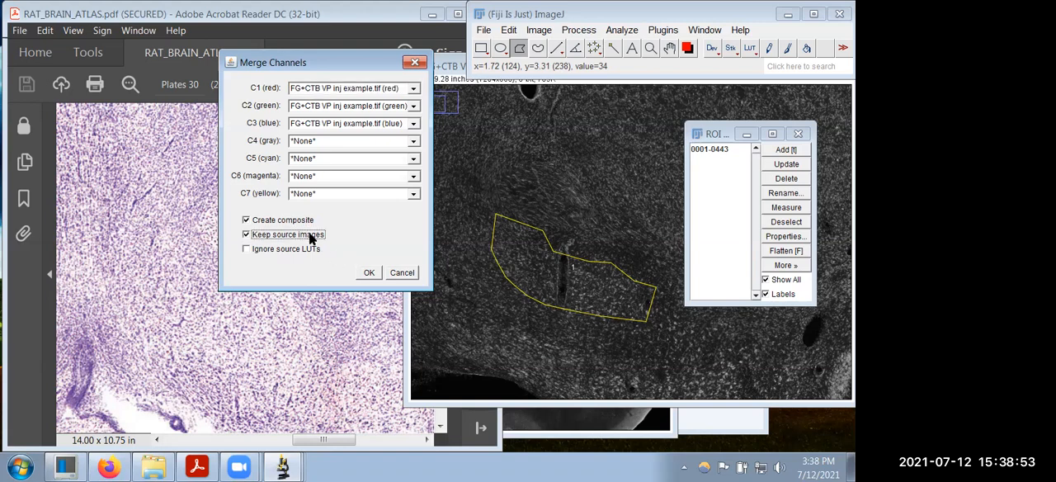
{"action": "left_click", "coordinate": [368, 273]}
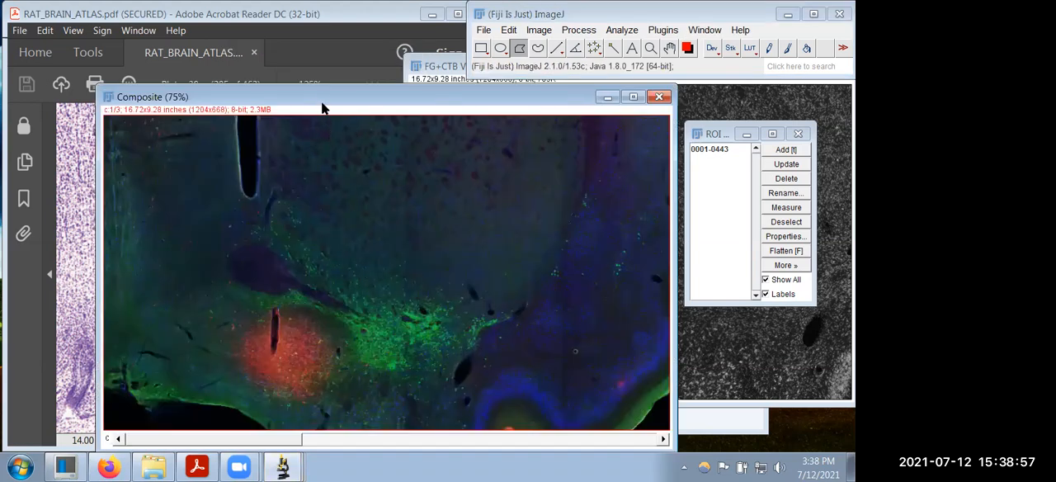
{"action": "left_click_drag", "start_coordinate": [322, 99], "coordinate": [247, 43]}
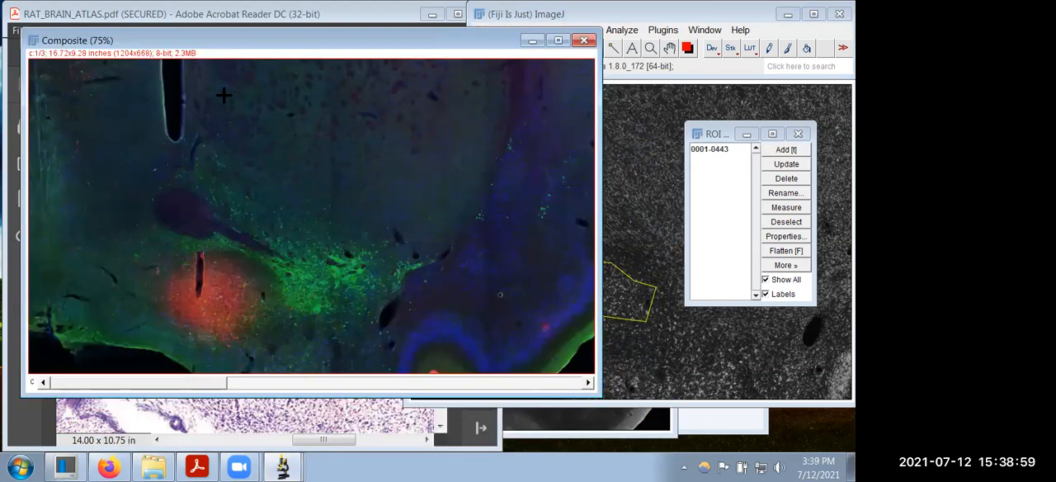
Step: Look through the composite's channels and convert the composite to a single RGB image
{"action": "left_click_drag", "start_coordinate": [172, 383], "coordinate": [561, 384]}
{"action": "left_click_drag", "start_coordinate": [495, 382], "coordinate": [198, 381]}
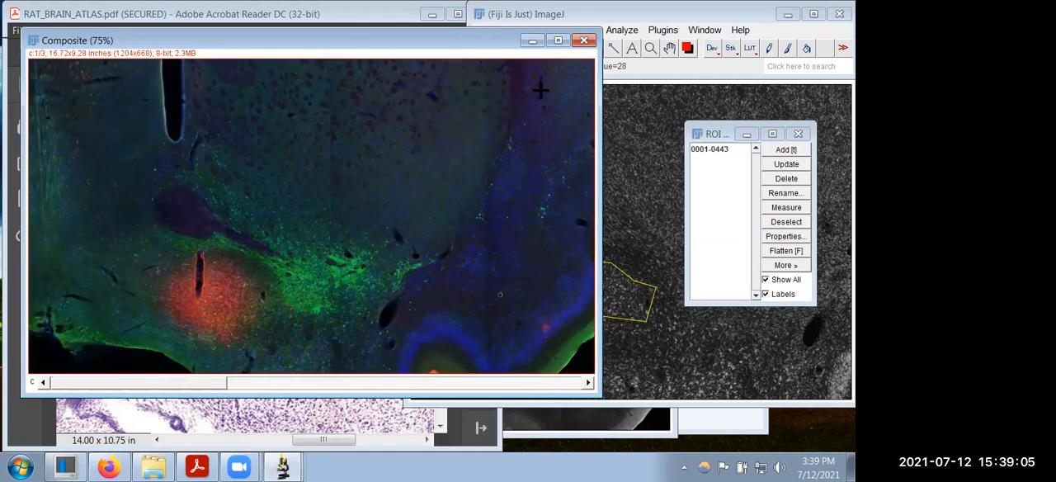
{"action": "left_click", "coordinate": [640, 14]}
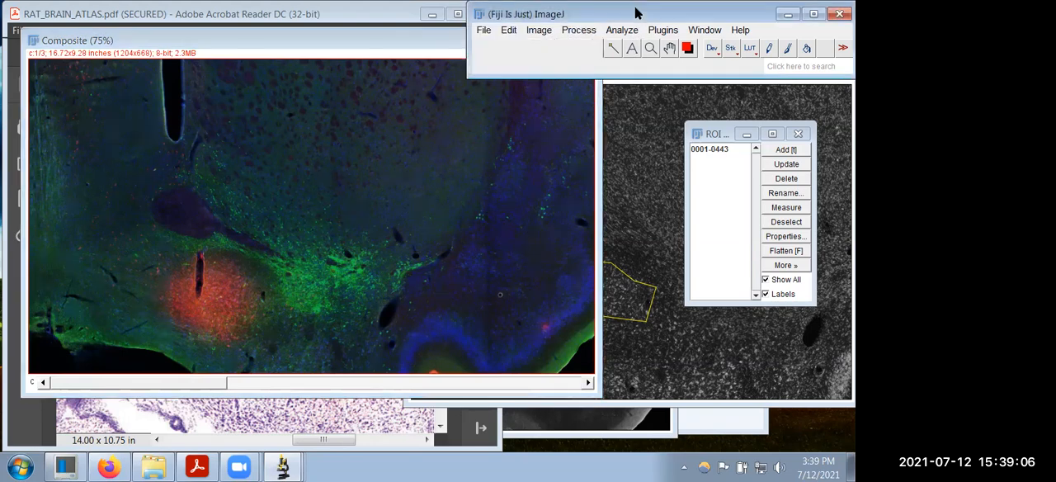
{"action": "left_click", "coordinate": [538, 30]}
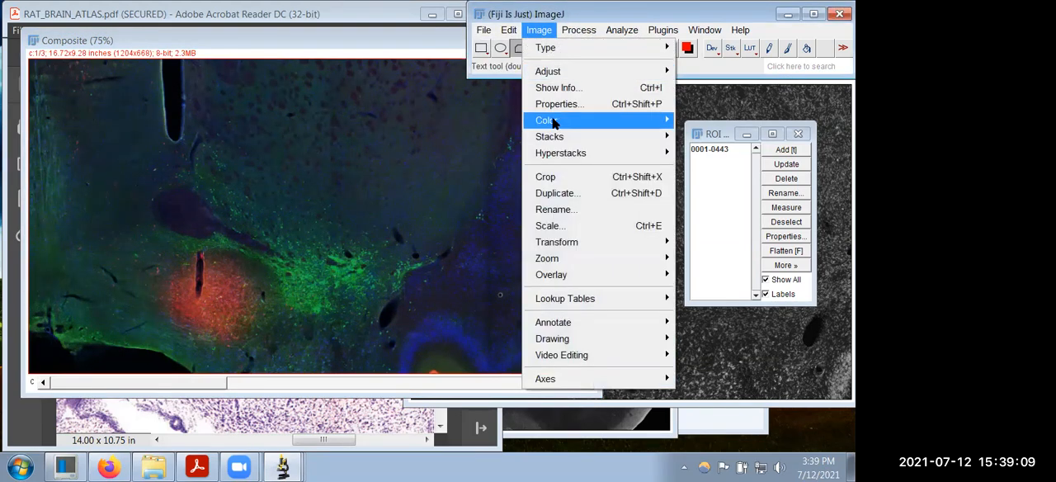
{"action": "mouse_move", "coordinate": [538, 122]}
{"action": "left_click", "coordinate": [383, 198]}
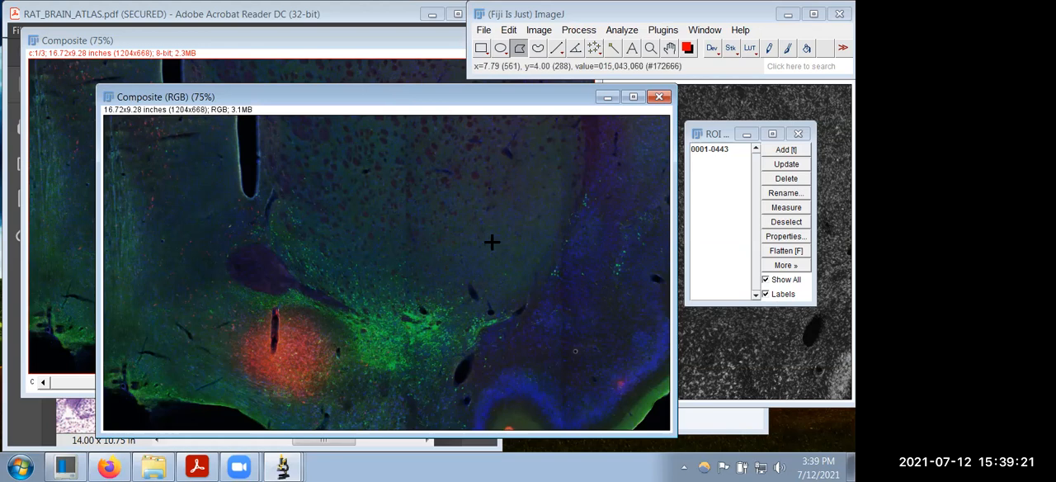
Step: Apply the stored ventral pallidum outline to the RGB composite and clear everything outside it
{"action": "left_click", "coordinate": [709, 150]}
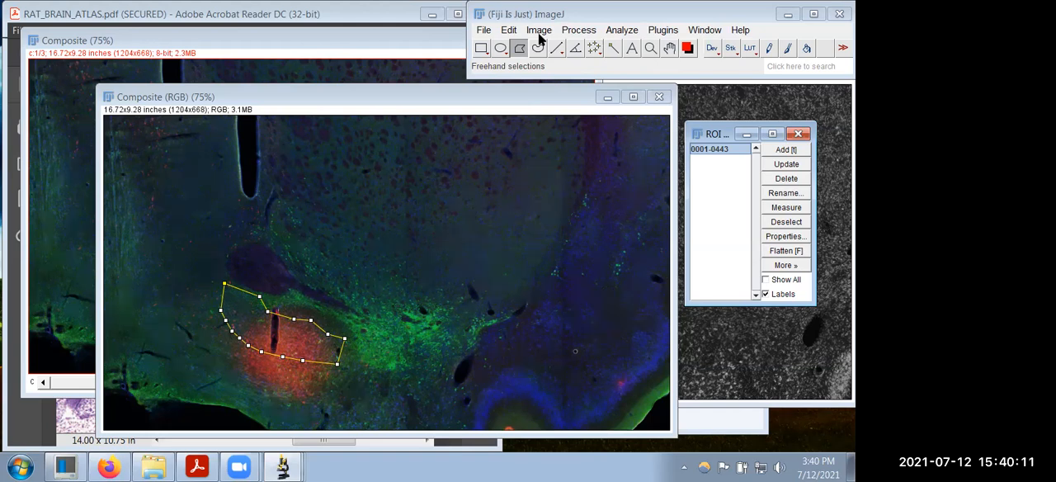
{"action": "left_click", "coordinate": [511, 31]}
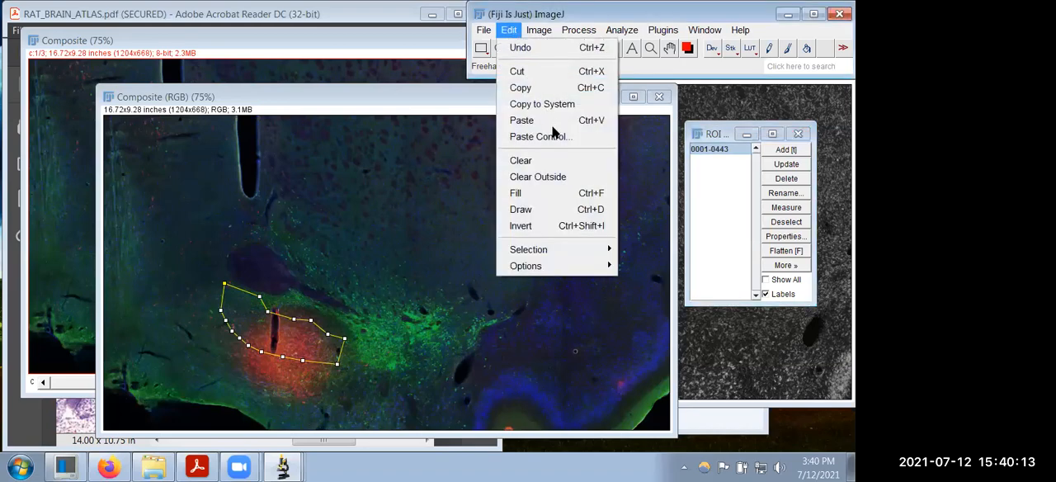
{"action": "left_click", "coordinate": [555, 178]}
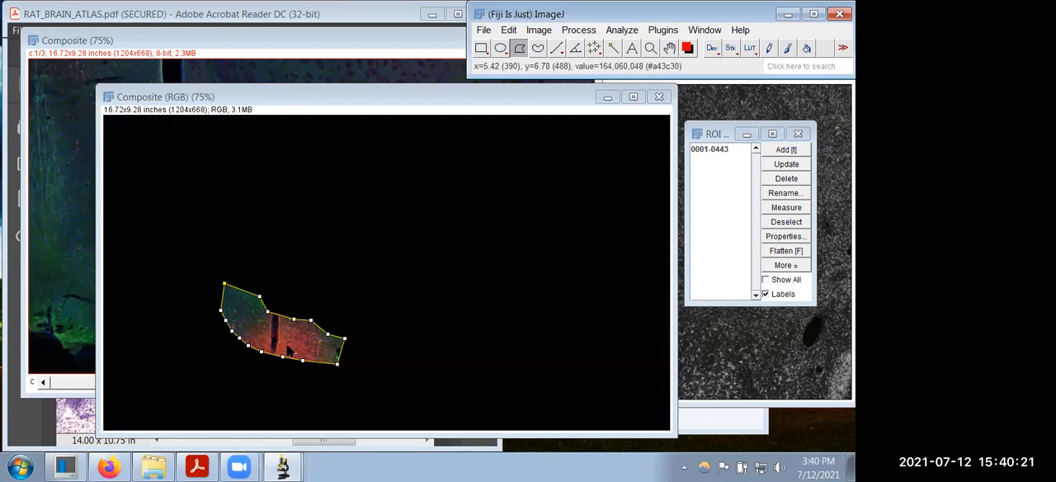
Step: Trace the red tracer area inside the ventral pallidum on the RGB composite with a closed polygon selection, replacing the outline selection
{"action": "key", "text": "plus"}
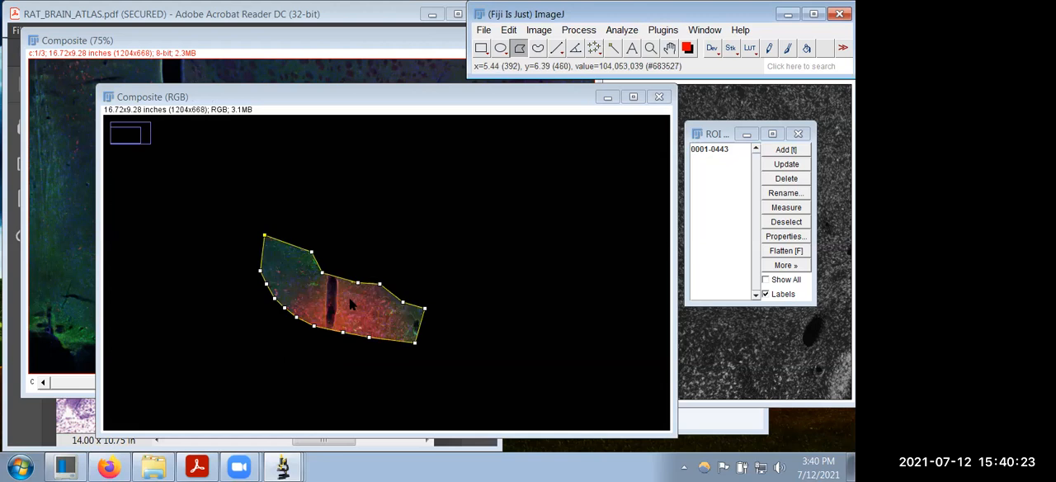
{"action": "key", "text": "plus"}
{"action": "key", "text": "plus"}
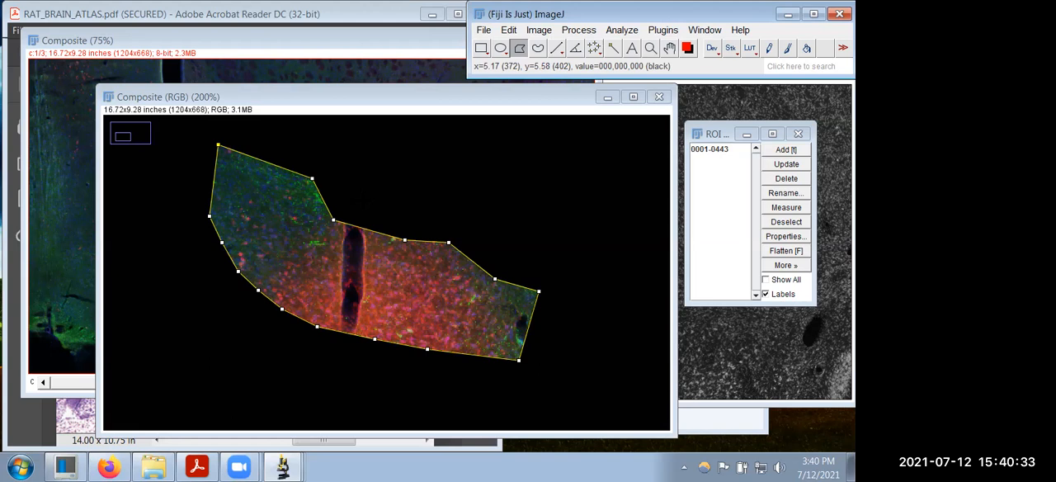
{"action": "left_click", "coordinate": [367, 203]}
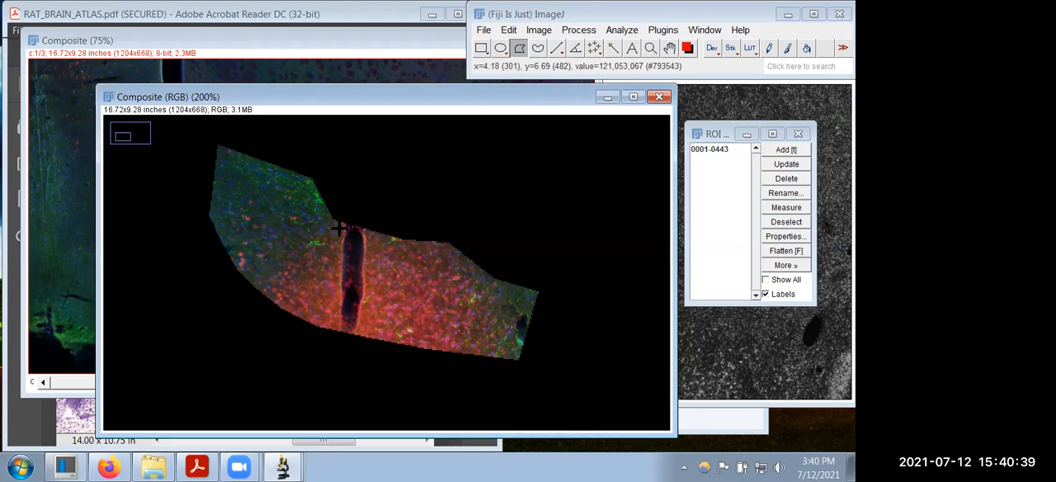
{"action": "left_click", "coordinate": [274, 301]}
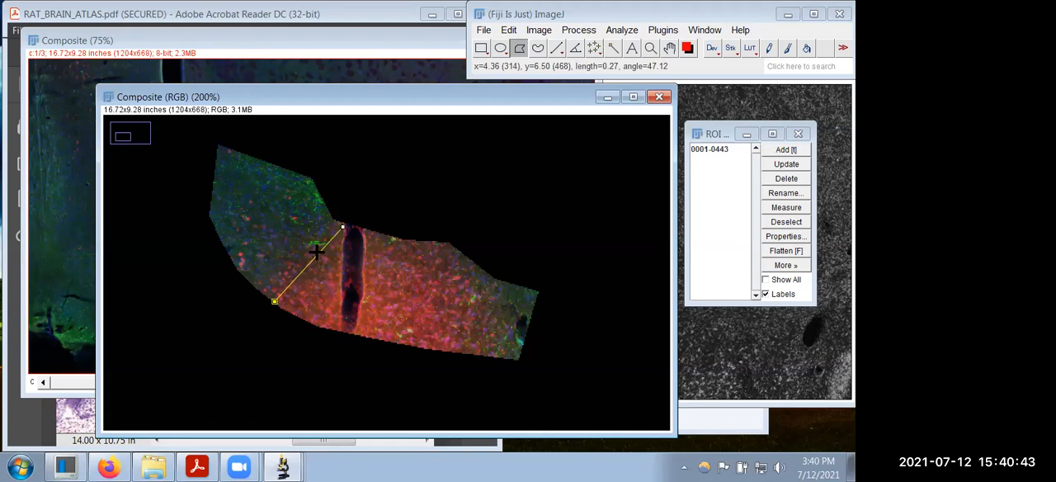
{"action": "left_click", "coordinate": [290, 268]}
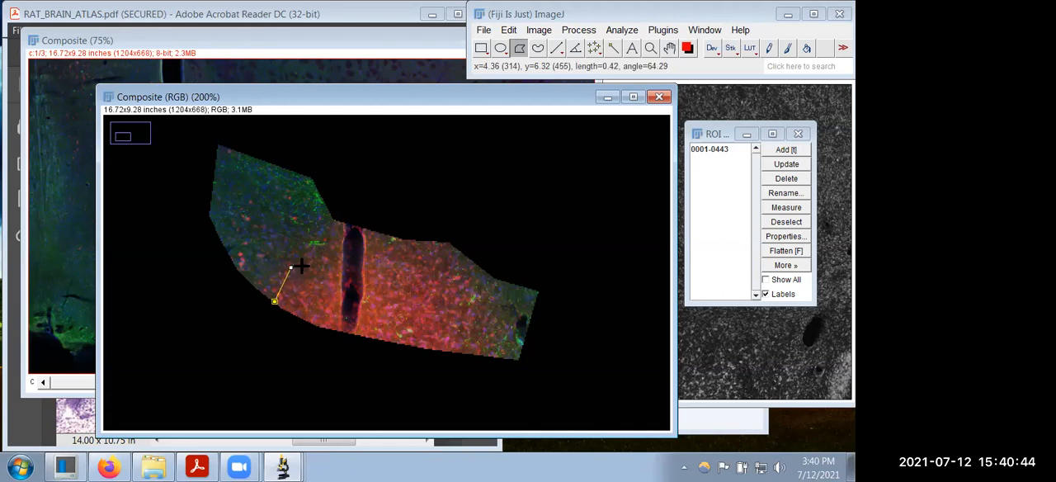
{"action": "left_click", "coordinate": [334, 235]}
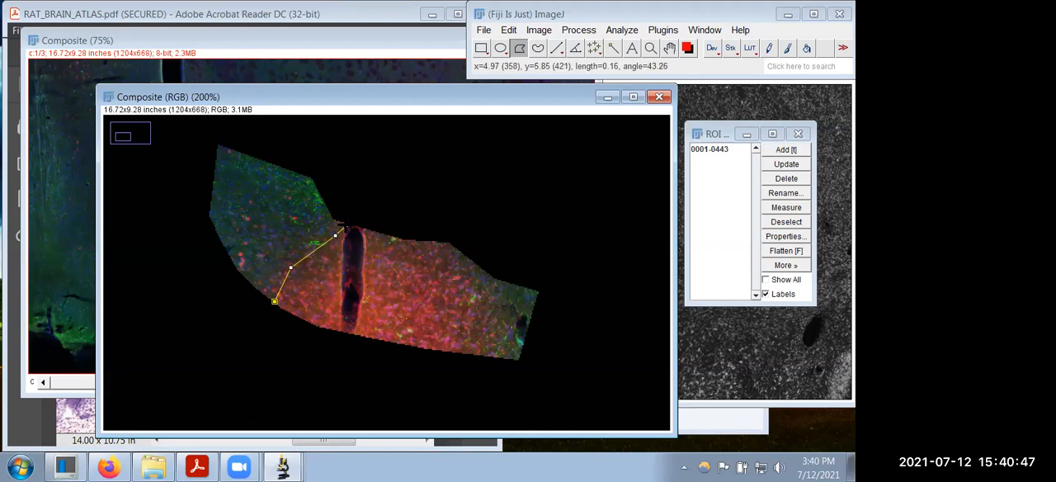
{"action": "left_click", "coordinate": [347, 223]}
{"action": "left_click", "coordinate": [403, 239]}
{"action": "left_click", "coordinate": [438, 241]}
{"action": "left_click", "coordinate": [454, 263]}
{"action": "left_click", "coordinate": [468, 279]}
{"action": "left_click", "coordinate": [478, 303]}
{"action": "left_click", "coordinate": [468, 340]}
{"action": "left_click", "coordinate": [460, 351]}
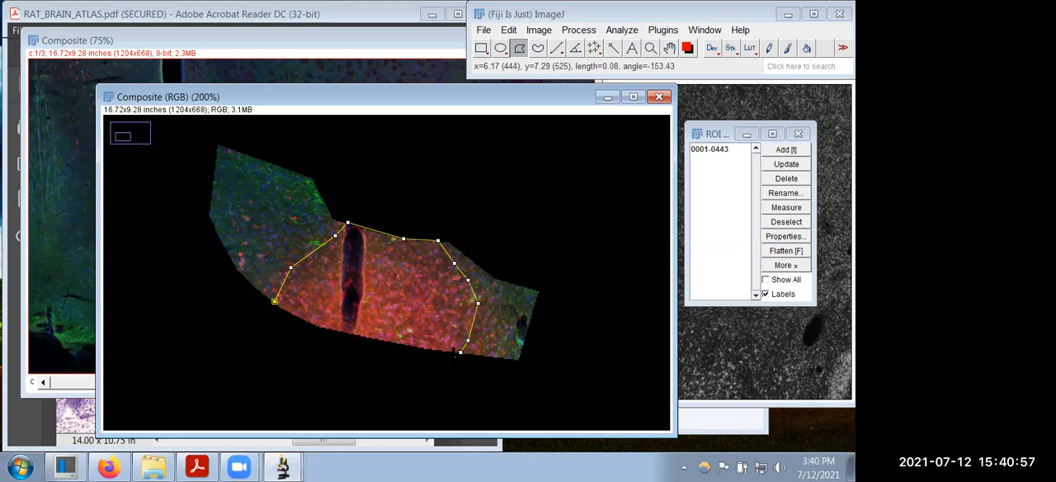
{"action": "left_click", "coordinate": [434, 349]}
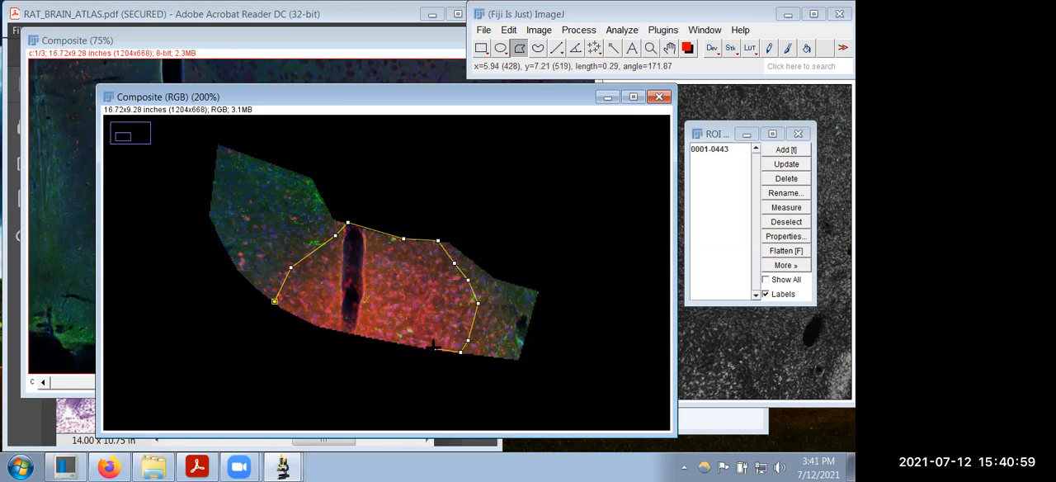
{"action": "left_click", "coordinate": [381, 341]}
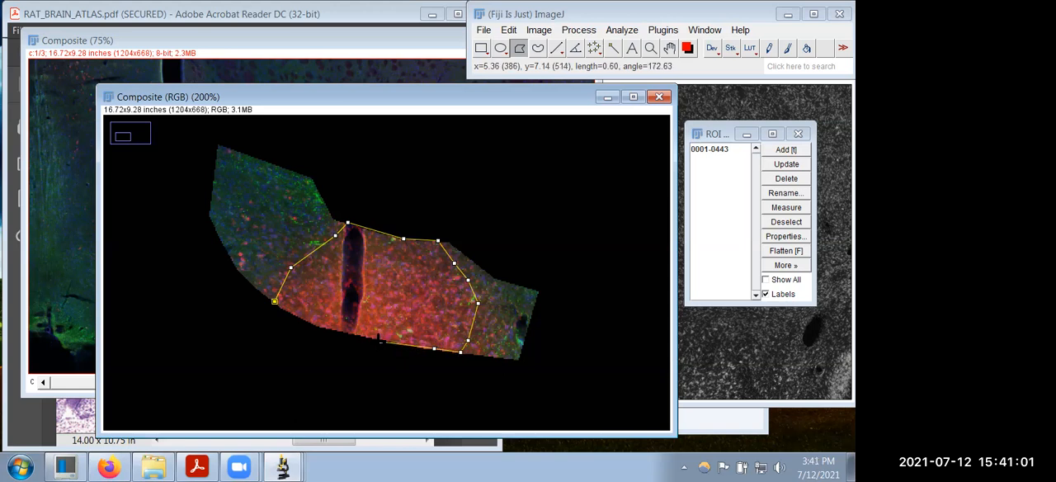
{"action": "left_click", "coordinate": [339, 330]}
{"action": "left_click", "coordinate": [317, 327]}
{"action": "left_click", "coordinate": [275, 302]}
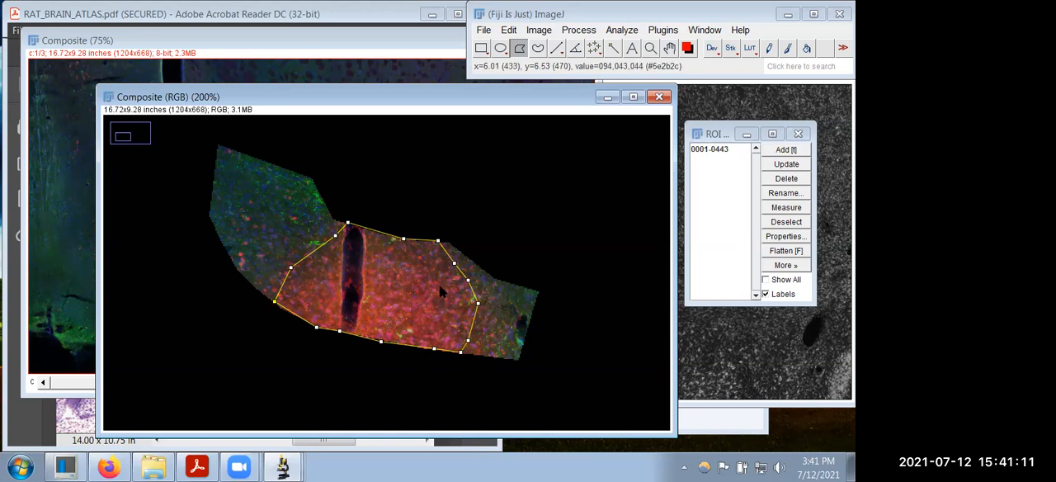
Step: Measure the traced tracer area and bring up the Results table
{"action": "left_click", "coordinate": [626, 31]}
{"action": "left_click", "coordinate": [664, 35]}
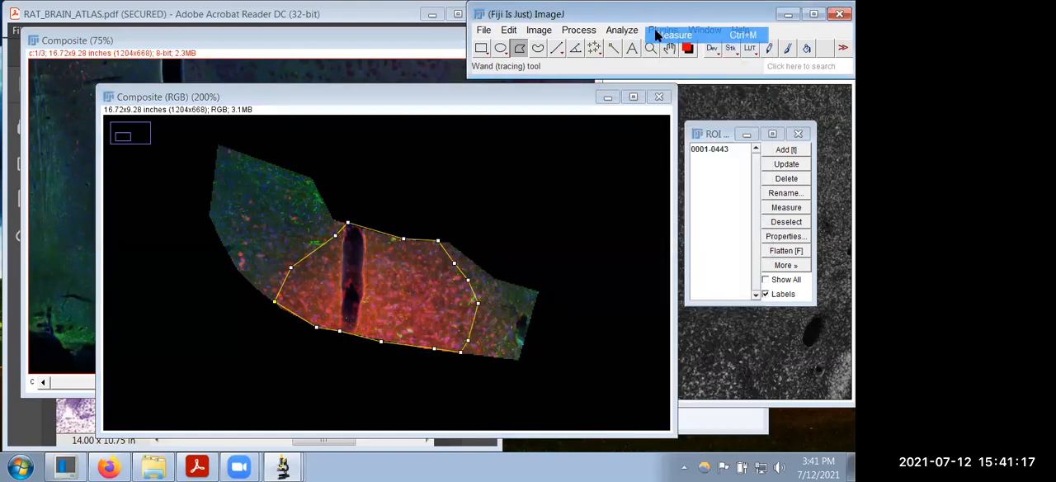
{"action": "mouse_move", "coordinate": [292, 454]}
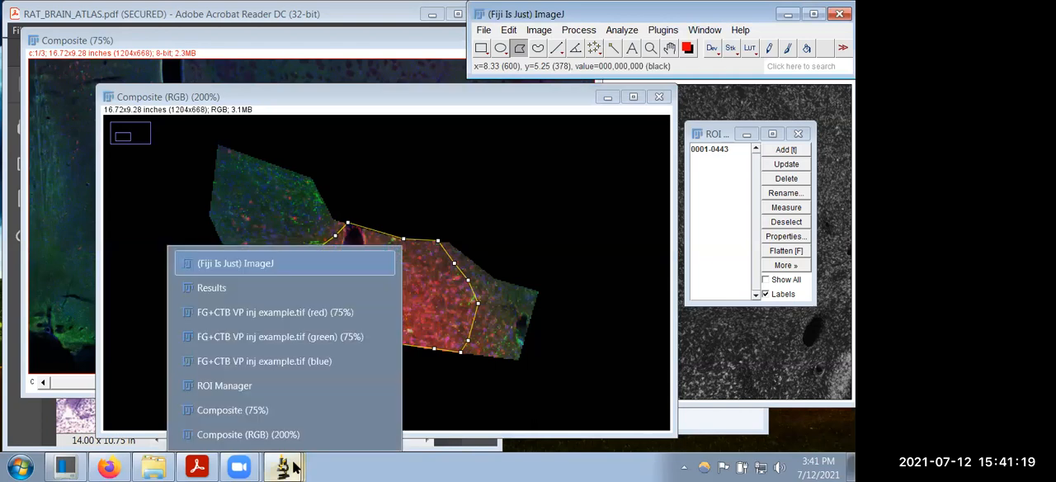
{"action": "left_click", "coordinate": [251, 291]}
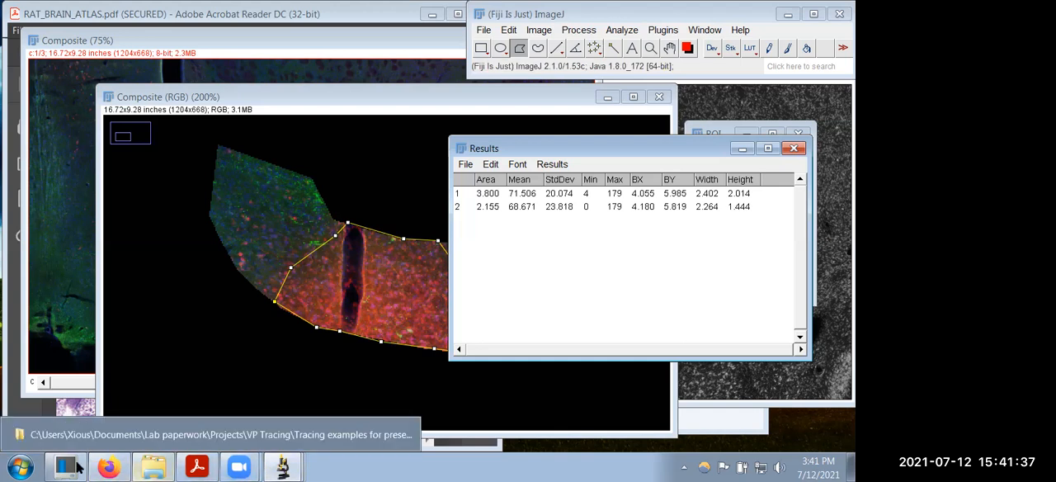
Step: Open Calculator beside the Results table and compute the second area as a percentage of the first: 2.155 / 3.800 * 100
{"action": "left_click", "coordinate": [21, 467]}
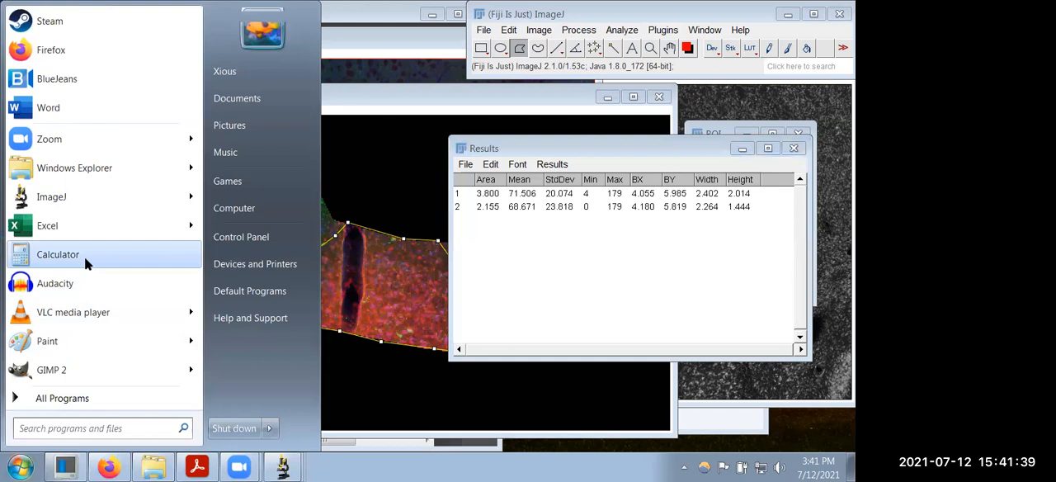
{"action": "left_click", "coordinate": [84, 256]}
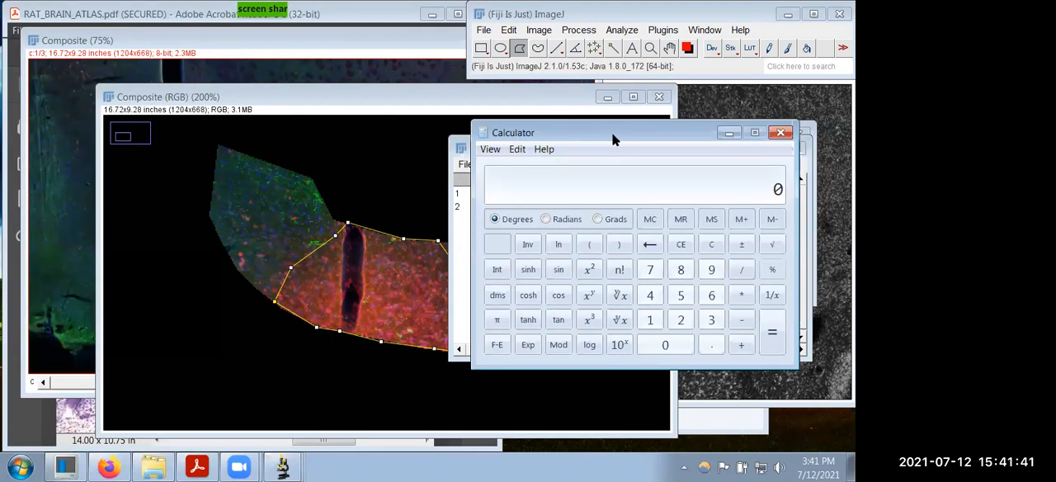
{"action": "left_click_drag", "start_coordinate": [612, 137], "coordinate": [219, 120]}
{"action": "type", "text": "2.155"}
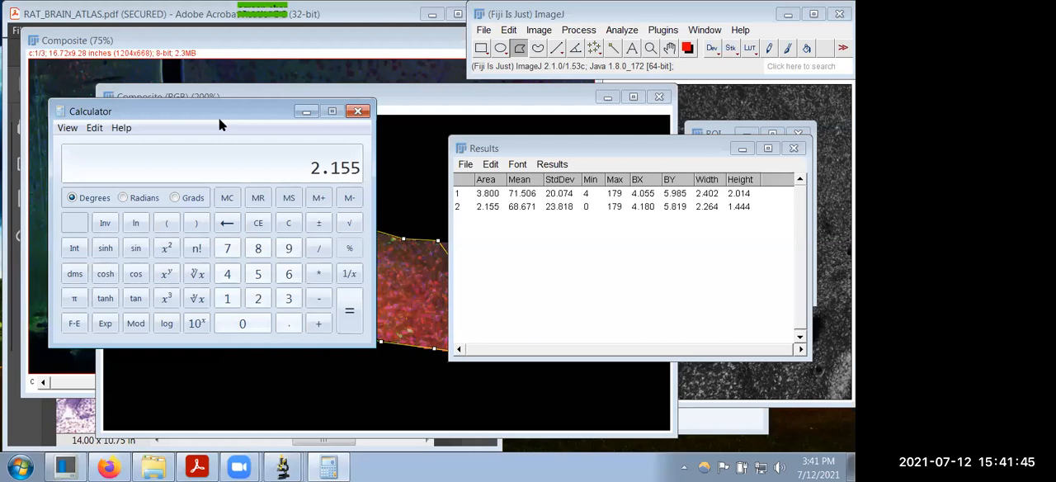
{"action": "key", "text": "slash"}
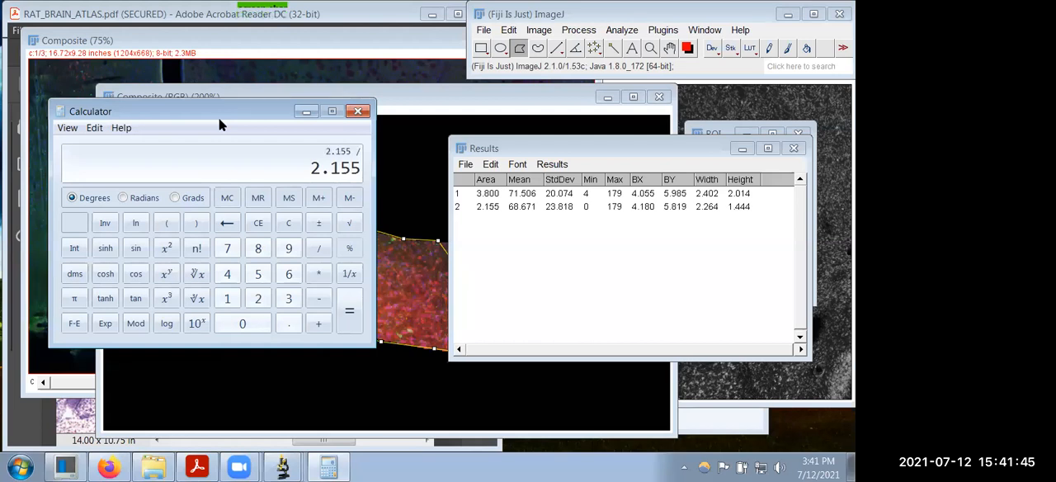
{"action": "type", "text": "3.800"}
{"action": "key", "text": "Return"}
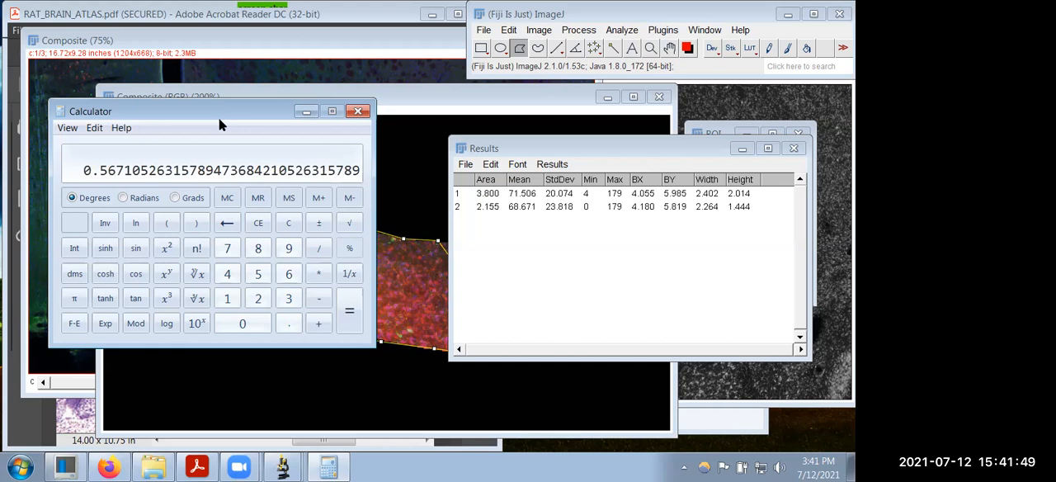
{"action": "key", "text": "asterisk"}
{"action": "type", "text": "100"}
{"action": "key", "text": "Return"}
{"action": "left_click_drag", "start_coordinate": [496, 198], "coordinate": [651, 212]}
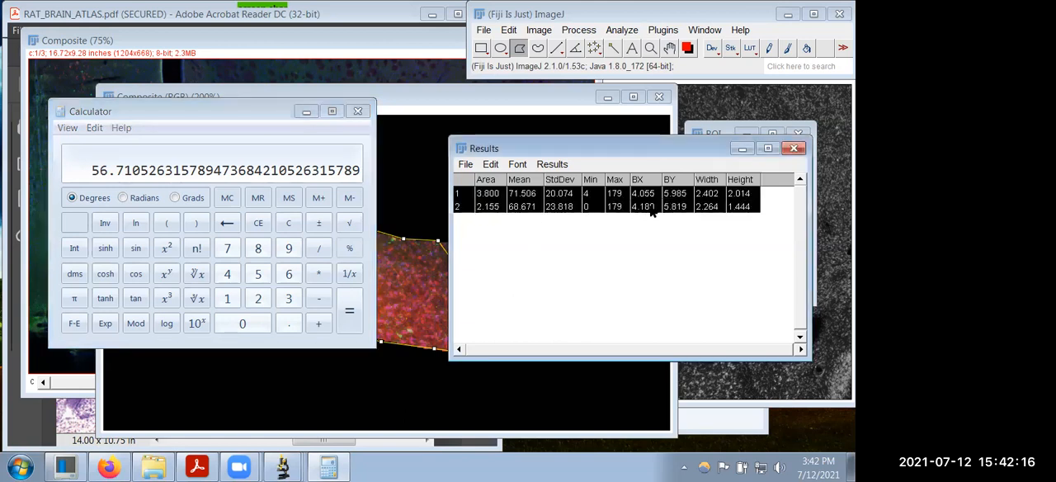
{"action": "left_click", "coordinate": [608, 232]}
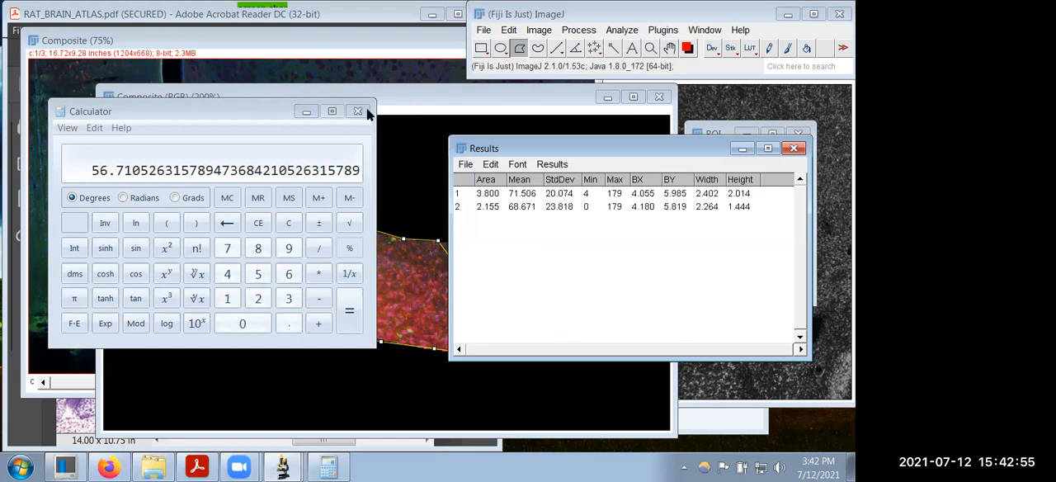
Step: Replace the tracer polygon on the RGB composite with the stored ventral pallidum outline, measure it, and show the Results table
{"action": "left_click", "coordinate": [435, 107]}
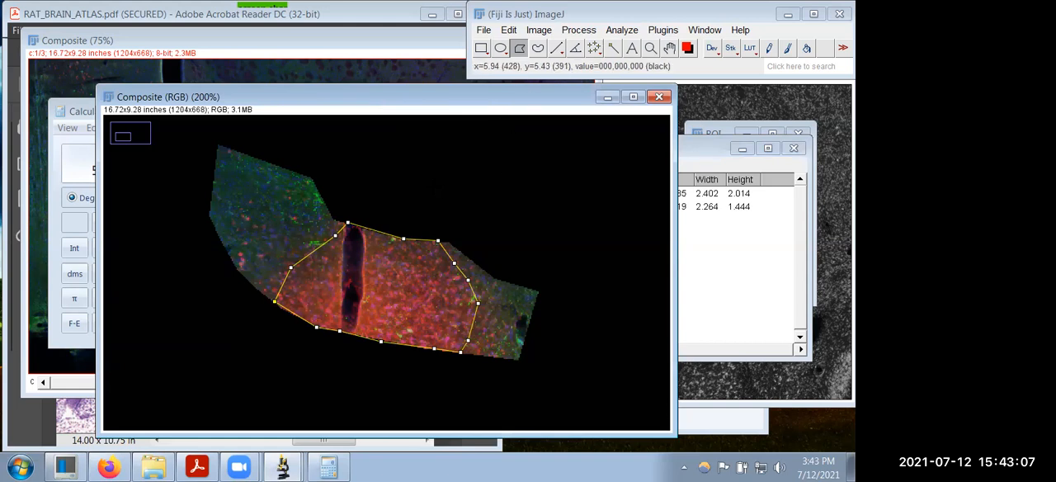
{"action": "left_click", "coordinate": [438, 190]}
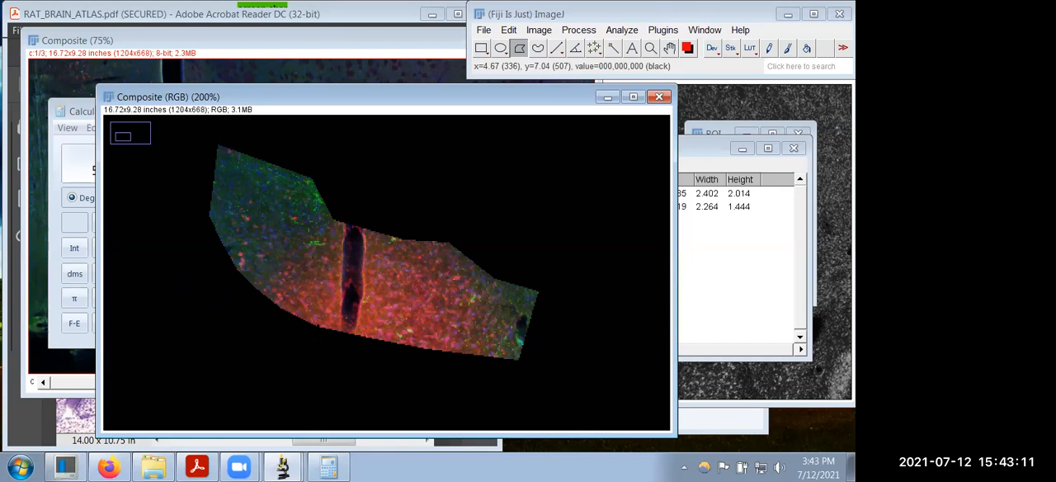
{"action": "left_click", "coordinate": [297, 467]}
{"action": "left_click", "coordinate": [271, 382]}
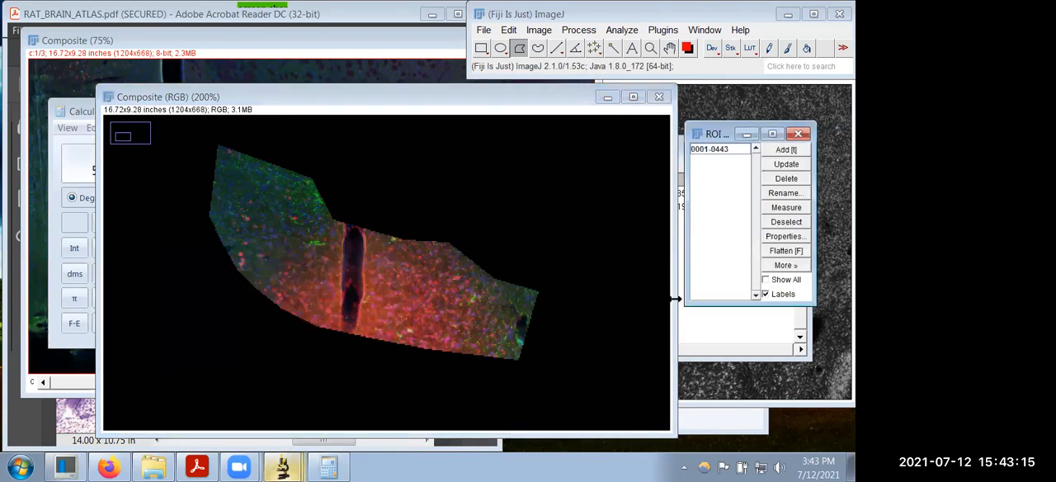
{"action": "left_click", "coordinate": [714, 149]}
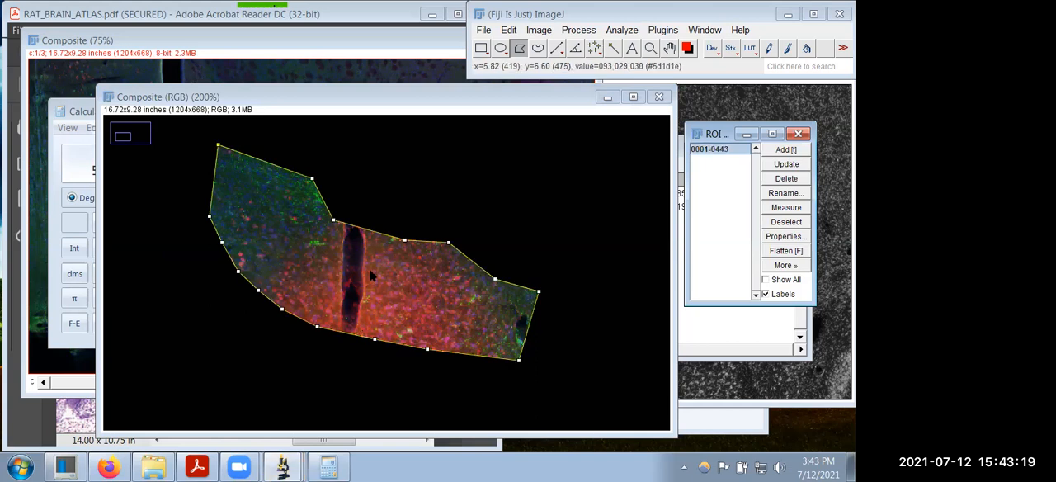
{"action": "left_click", "coordinate": [622, 30]}
{"action": "left_click", "coordinate": [664, 36]}
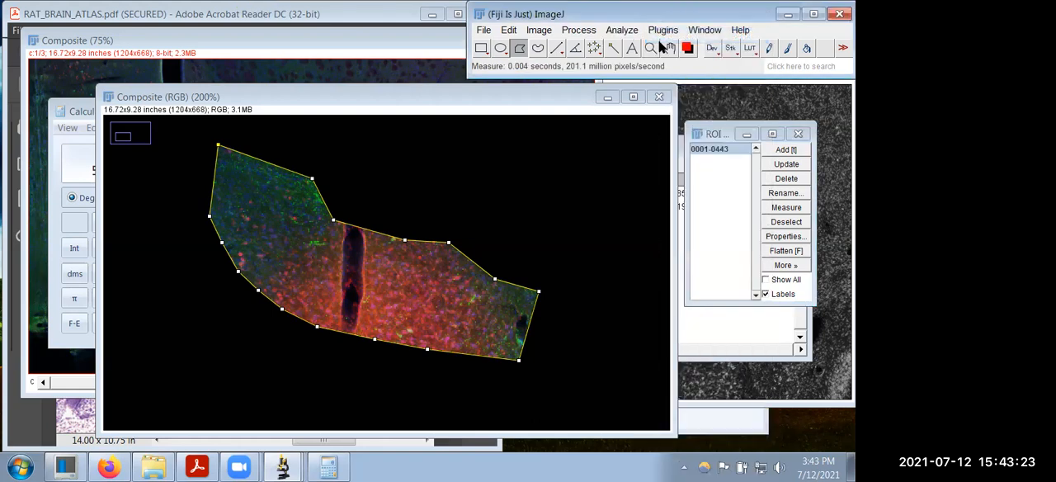
{"action": "left_click", "coordinate": [715, 345]}
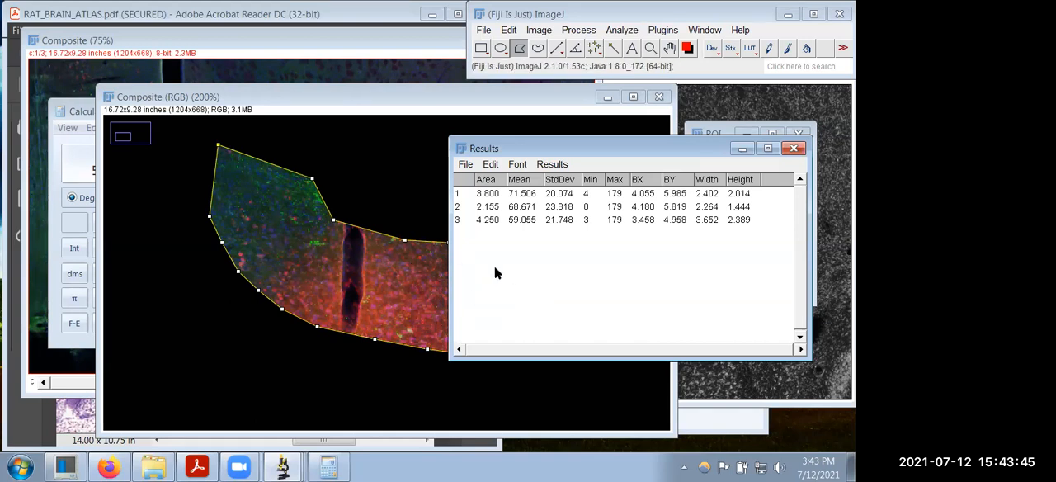
Step: Compute the tracer area as a percentage of the whole ventral pallidum in Calculator, 2.155 / 4.250 * 100, and close Calculator
{"action": "left_click", "coordinate": [92, 115]}
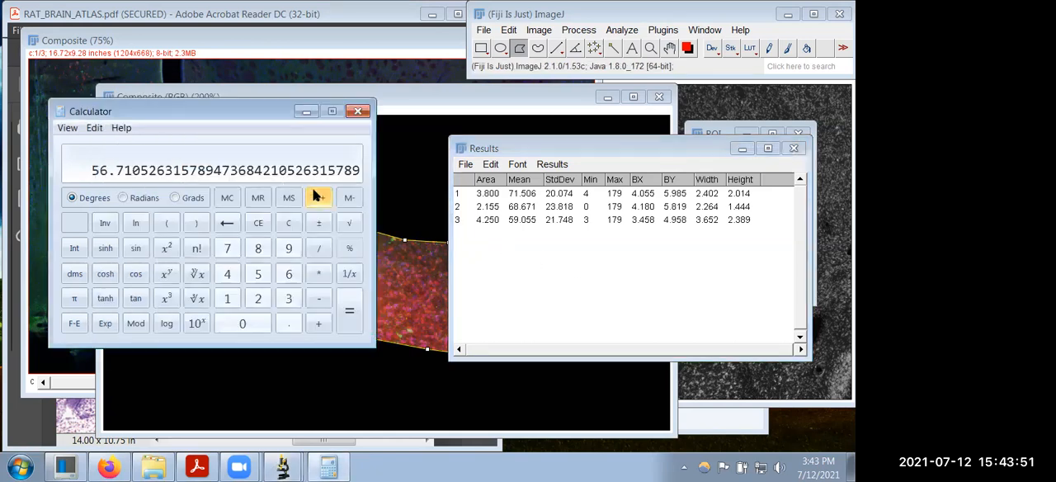
{"action": "type", "text": "2.155"}
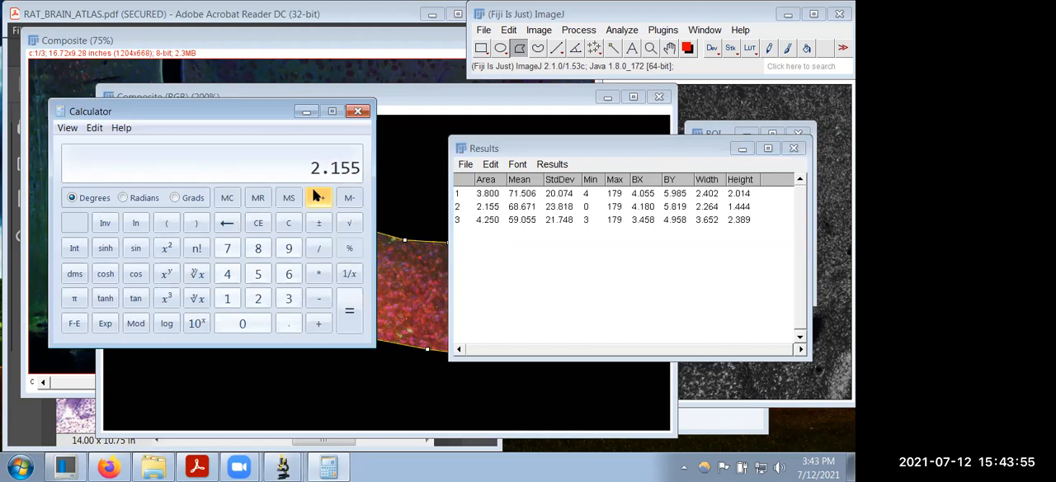
{"action": "key", "text": "slash"}
{"action": "type", "text": "4.250"}
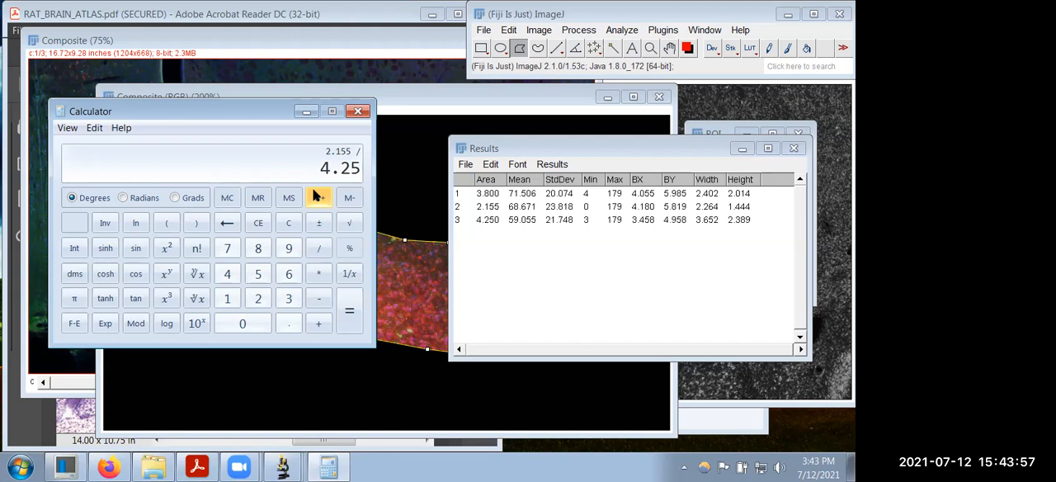
{"action": "key", "text": "Return"}
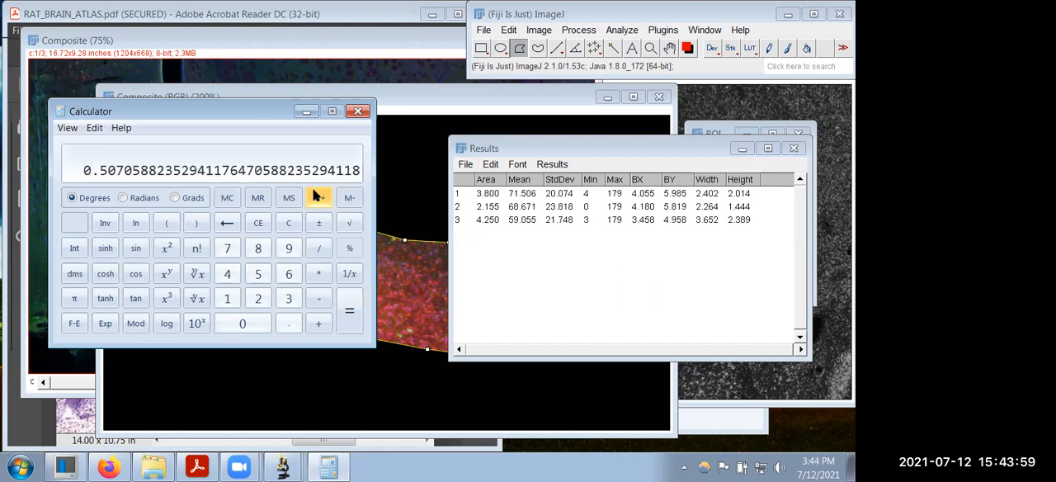
{"action": "key", "text": "asterisk"}
{"action": "type", "text": "100"}
{"action": "key", "text": "Return"}
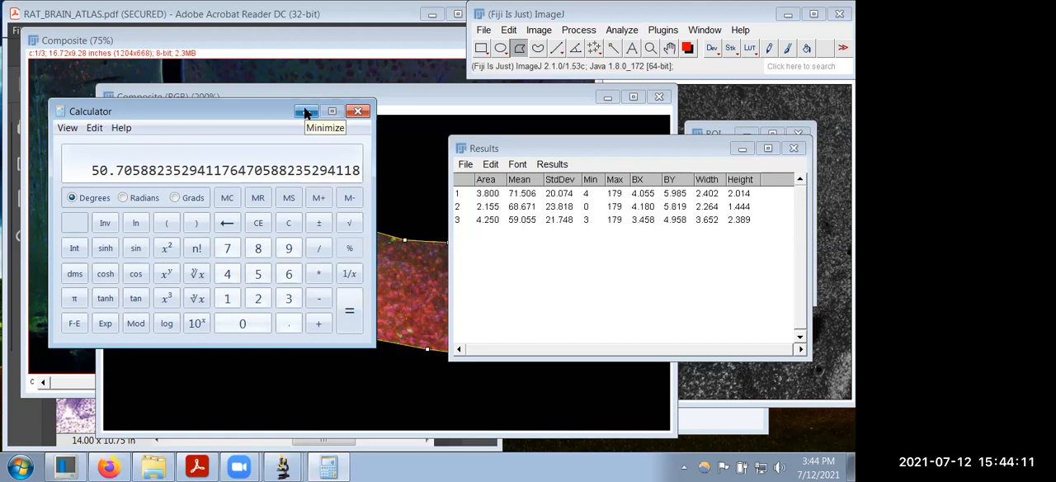
{"action": "left_click", "coordinate": [358, 112]}
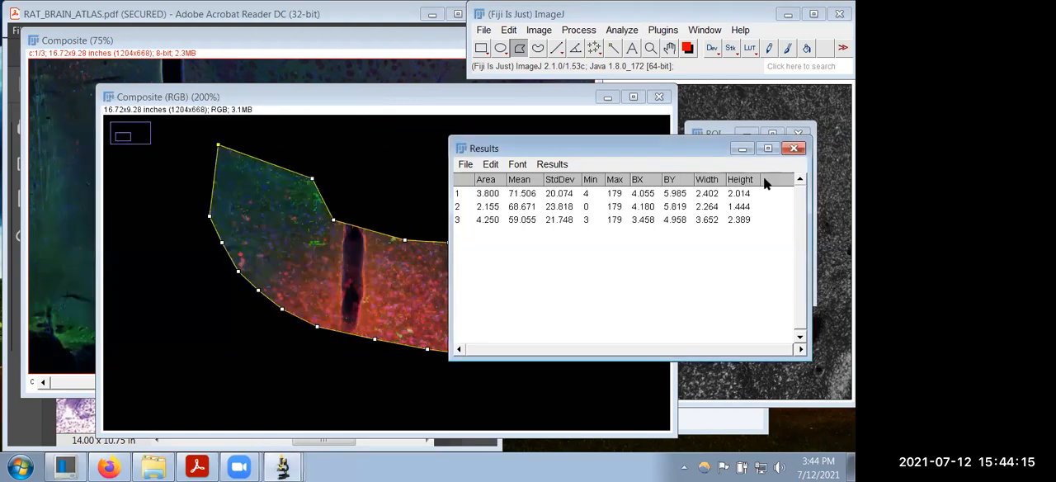